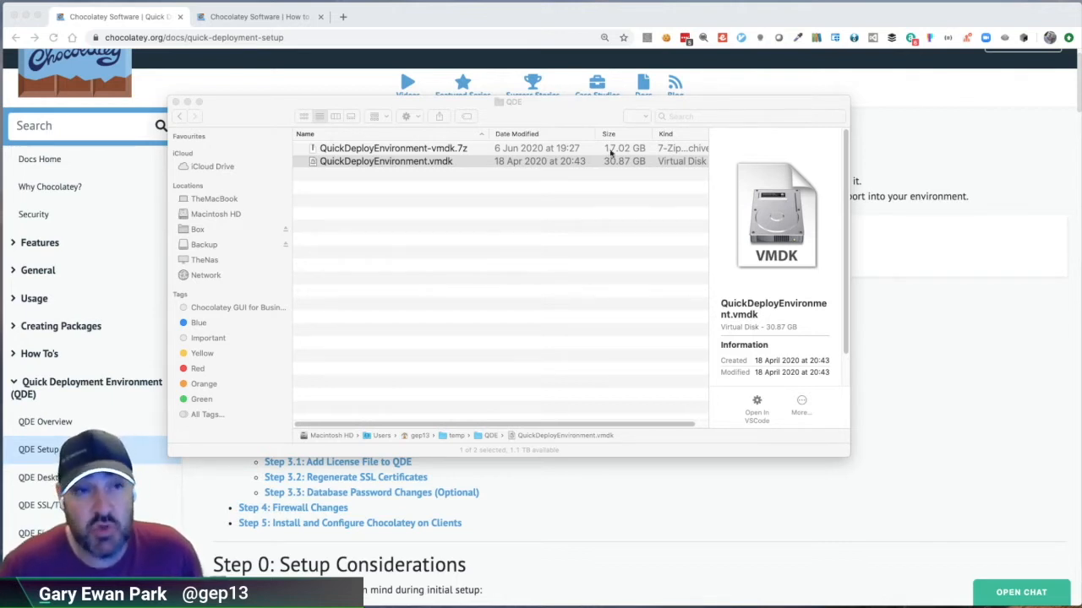
Step: Examine the downloaded QuickDeployEnvironment-vmdk.7z archive and the extracted QuickDeployEnvironment.vmdk file in the QDE folder
{"action": "left_click_drag", "start_coordinate": [571, 103], "coordinate": [659, 104]}
{"action": "left_click", "coordinate": [532, 151]}
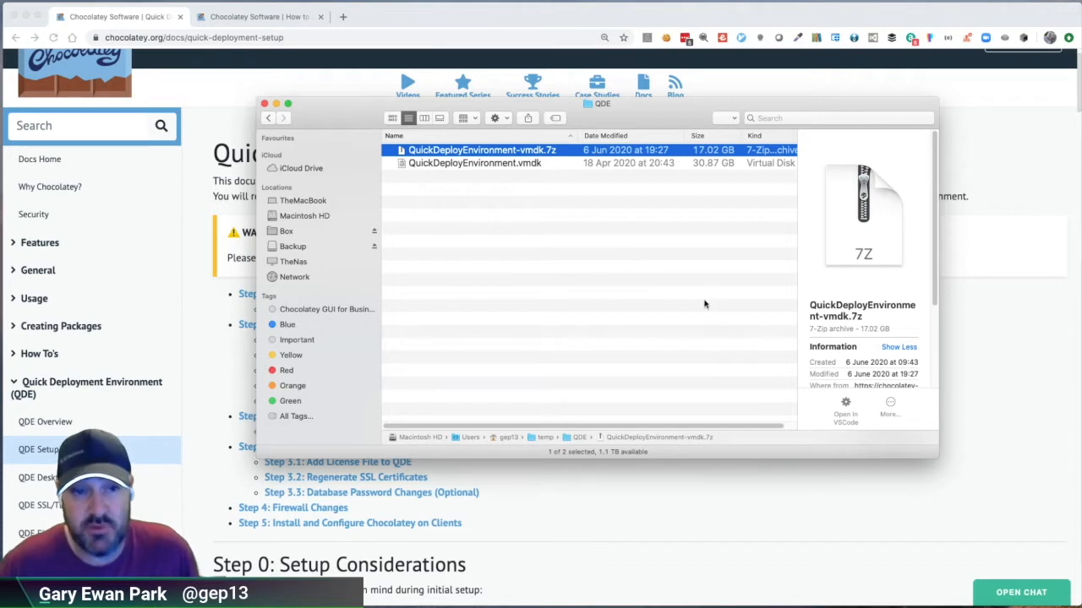
{"action": "left_click", "coordinate": [673, 492]}
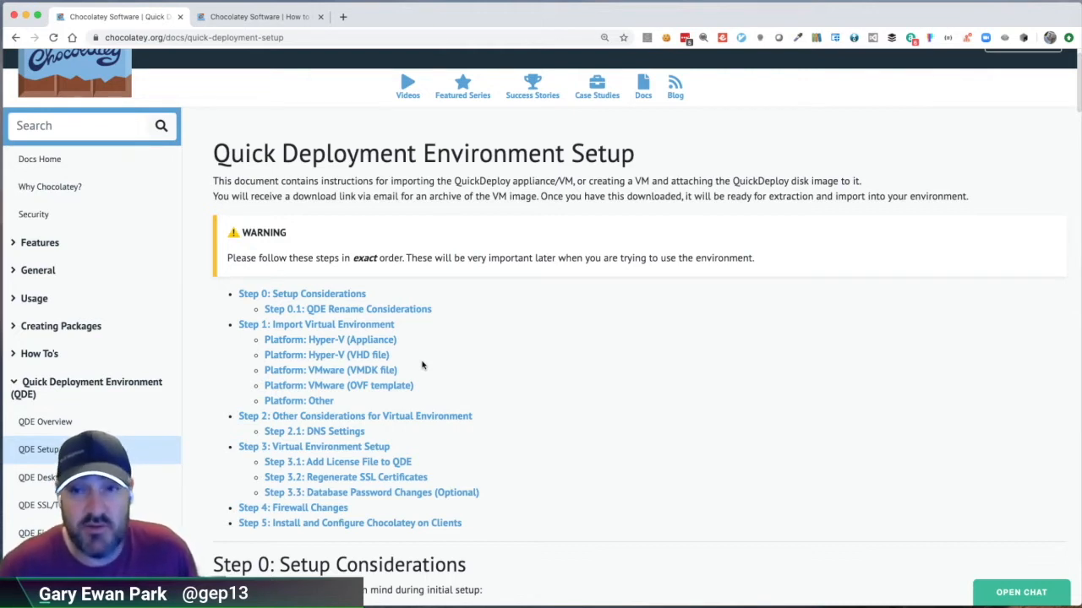
{"action": "key", "text": "super+Tab"}
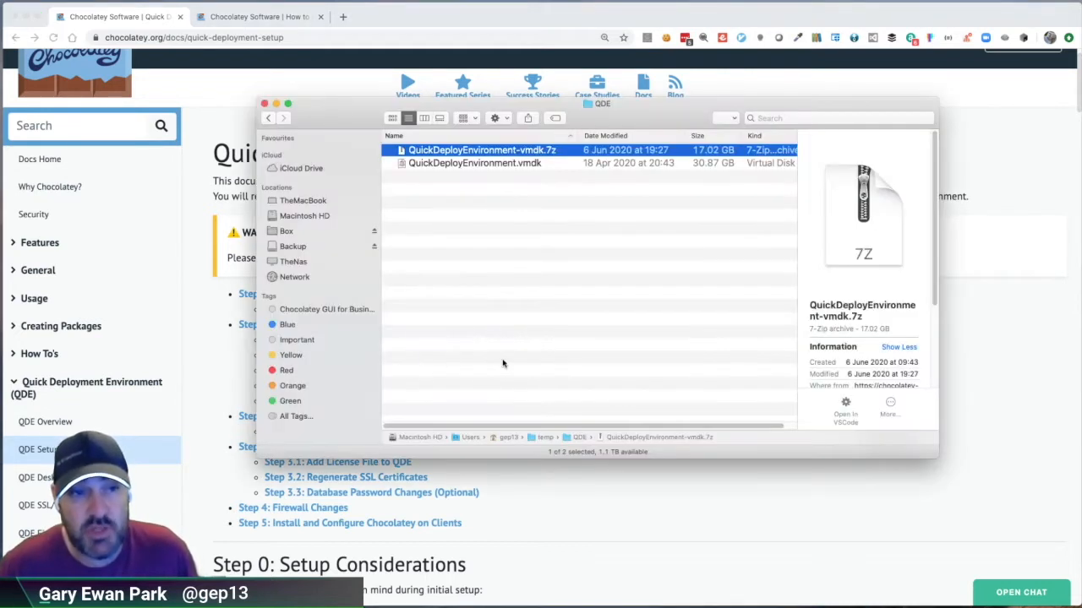
{"action": "left_click", "coordinate": [537, 164]}
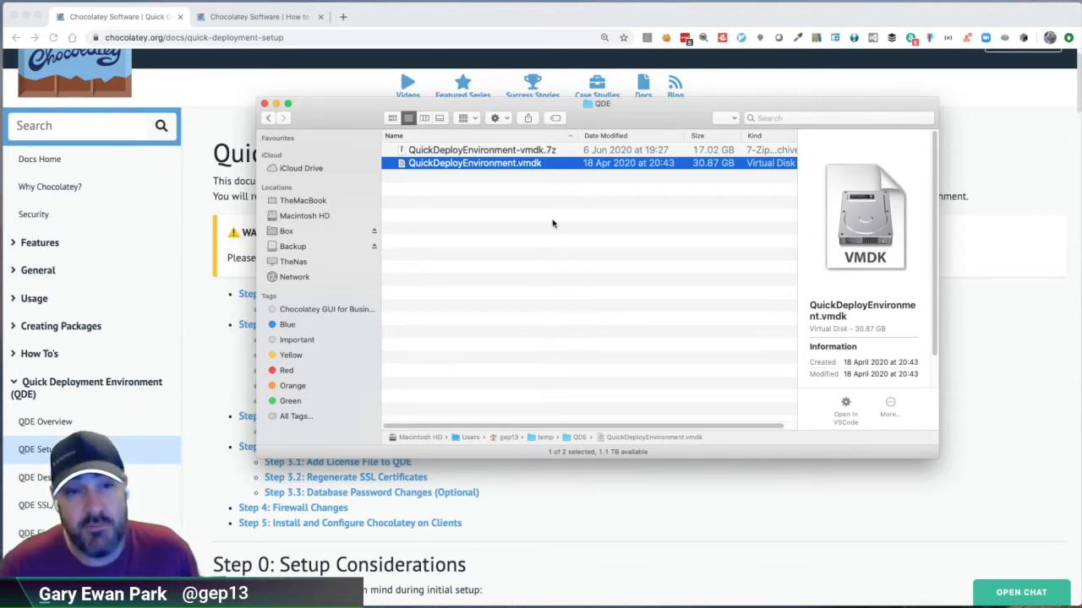
{"action": "left_click", "coordinate": [542, 151]}
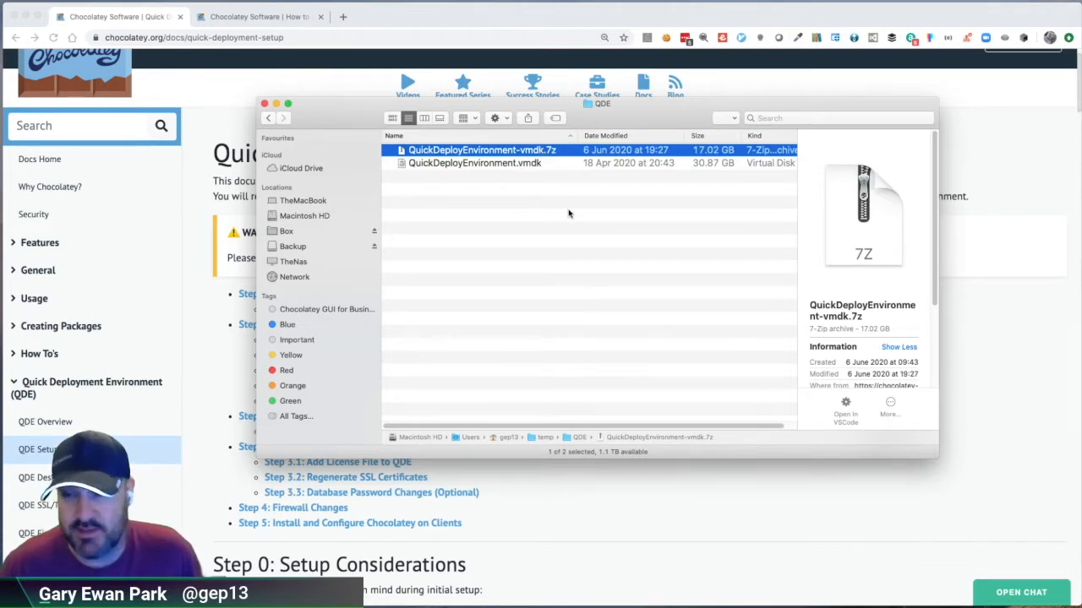
{"action": "left_click", "coordinate": [483, 164]}
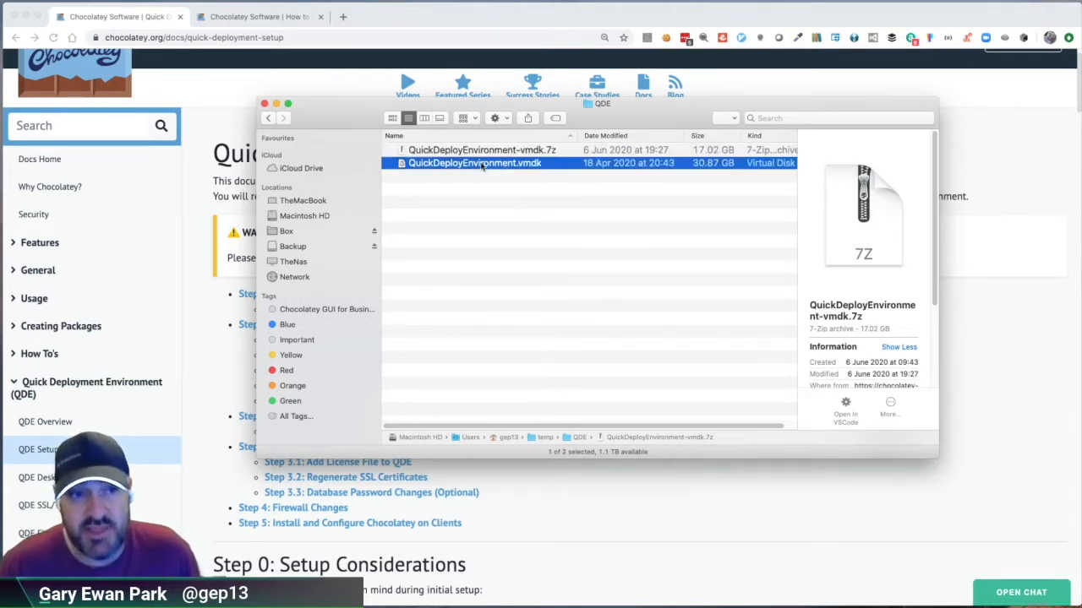
Step: Switch to VMware Fusion and start creating a new custom virtual machine
{"action": "left_click_drag", "start_coordinate": [727, 607], "coordinate": [625, 52]}
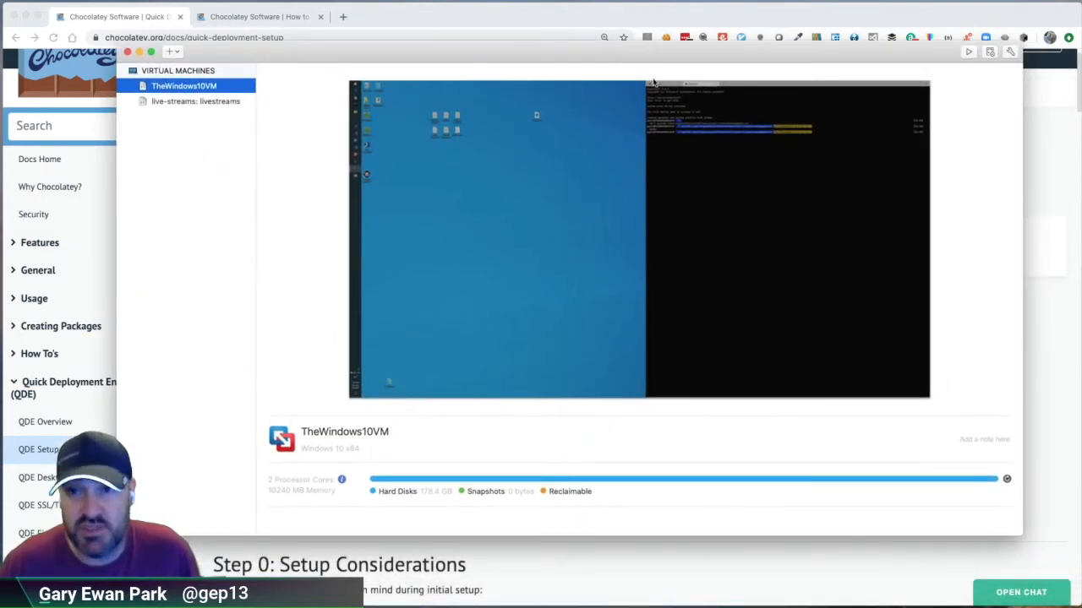
{"action": "left_click", "coordinate": [171, 52]}
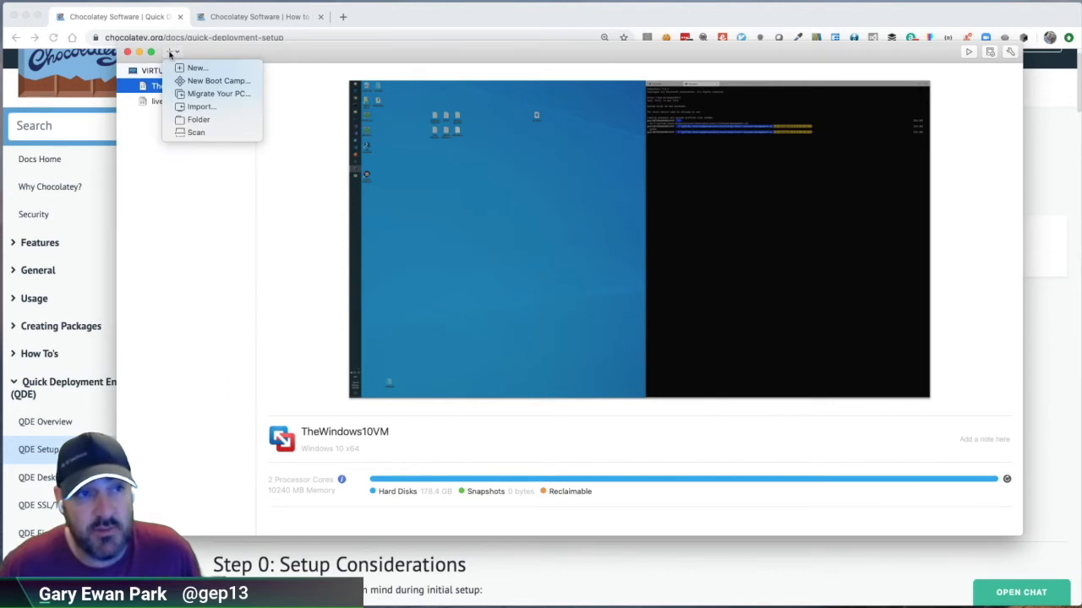
{"action": "left_click", "coordinate": [195, 69]}
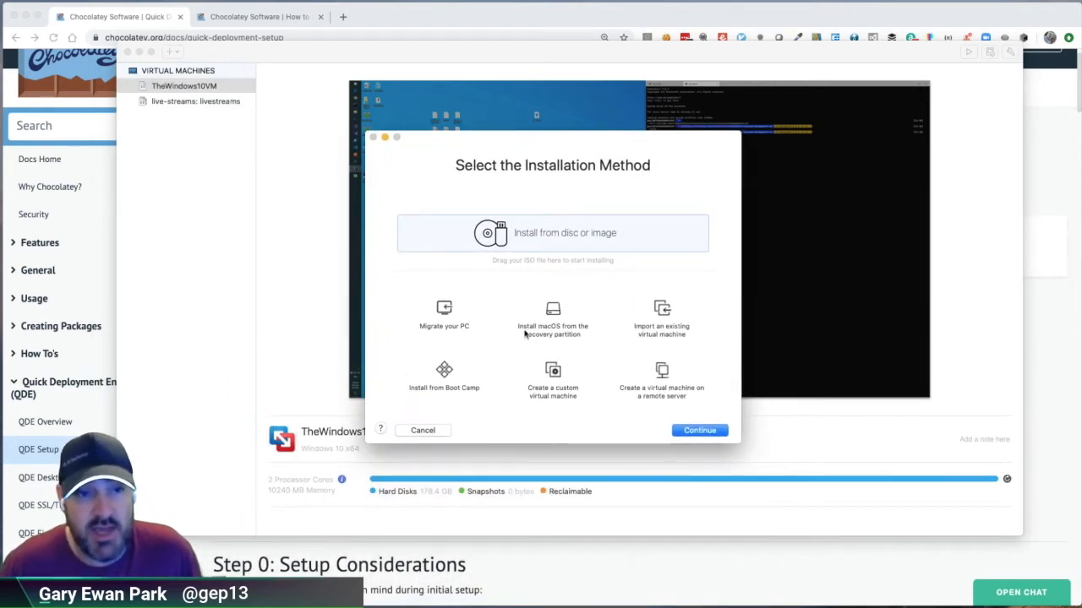
{"action": "left_click", "coordinate": [557, 379]}
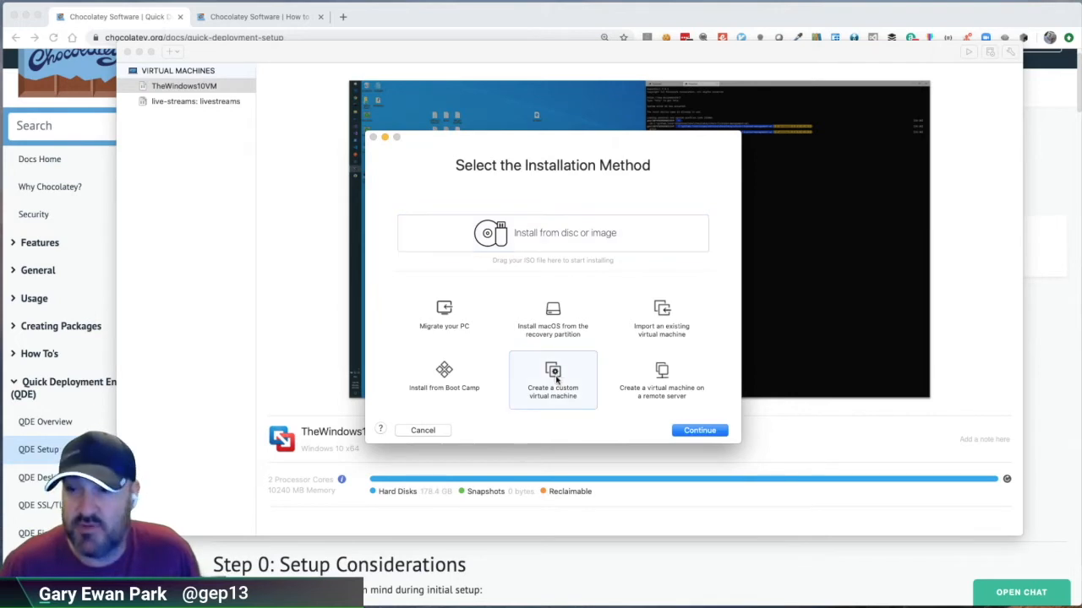
{"action": "double_click", "coordinate": [555, 379]}
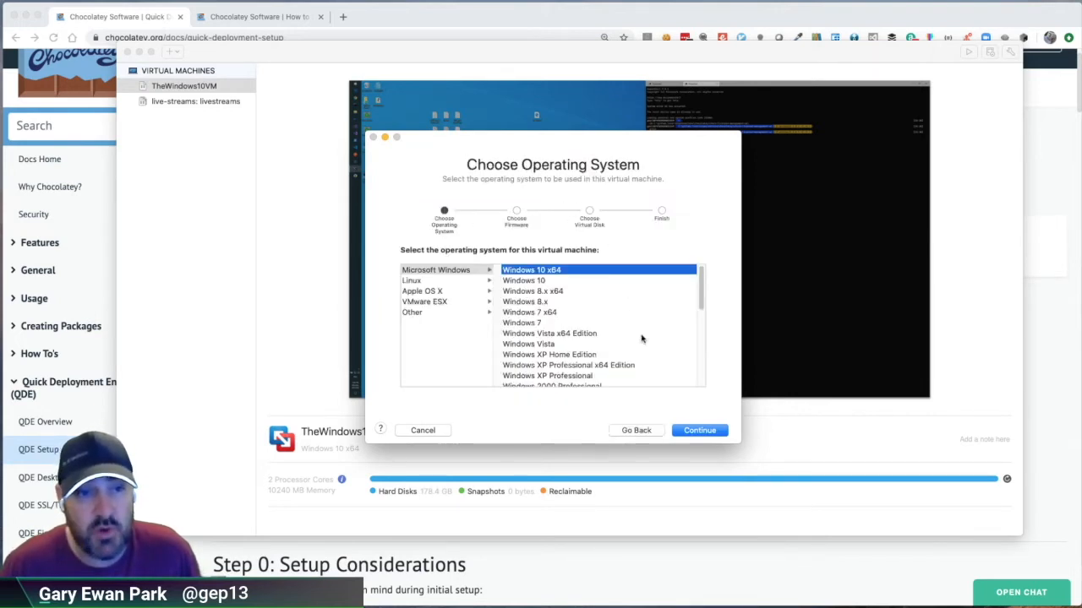
Step: Set the new virtual machine's operating system to Windows Server 2016 and its boot firmware to Legacy BIOS
{"action": "scroll", "coordinate": [637, 332], "scroll_direction": "down", "scroll_amount": 3}
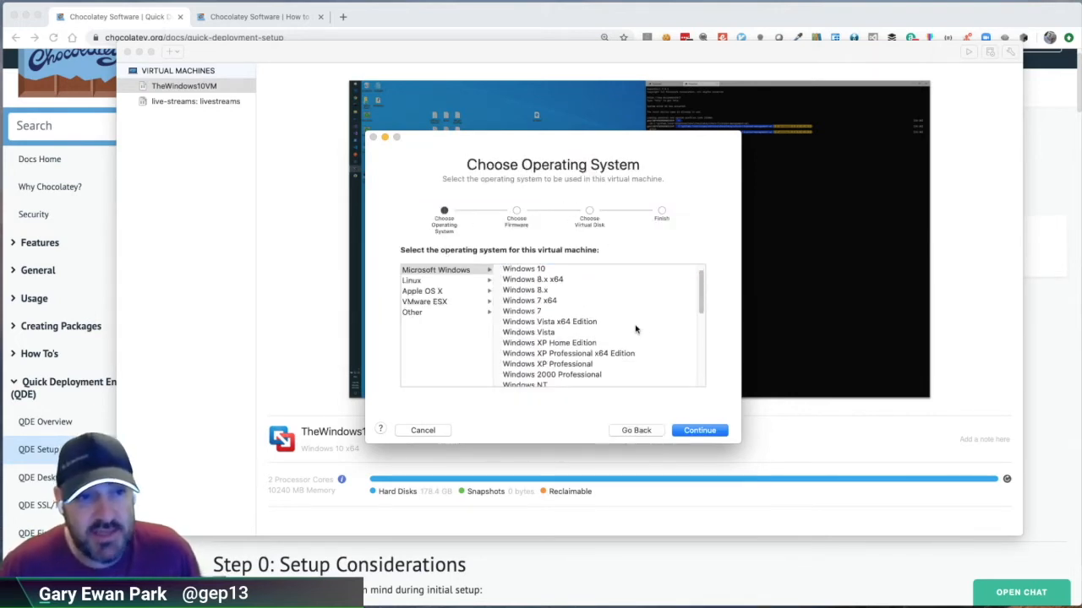
{"action": "scroll", "coordinate": [636, 330], "scroll_direction": "down", "scroll_amount": 4}
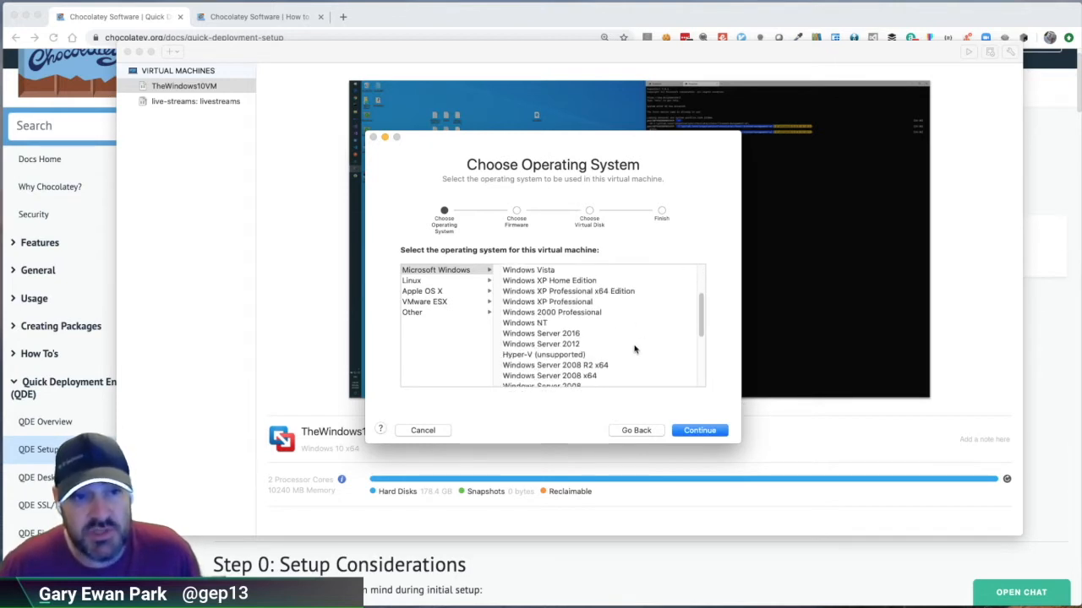
{"action": "scroll", "coordinate": [634, 349], "scroll_direction": "down", "scroll_amount": 8}
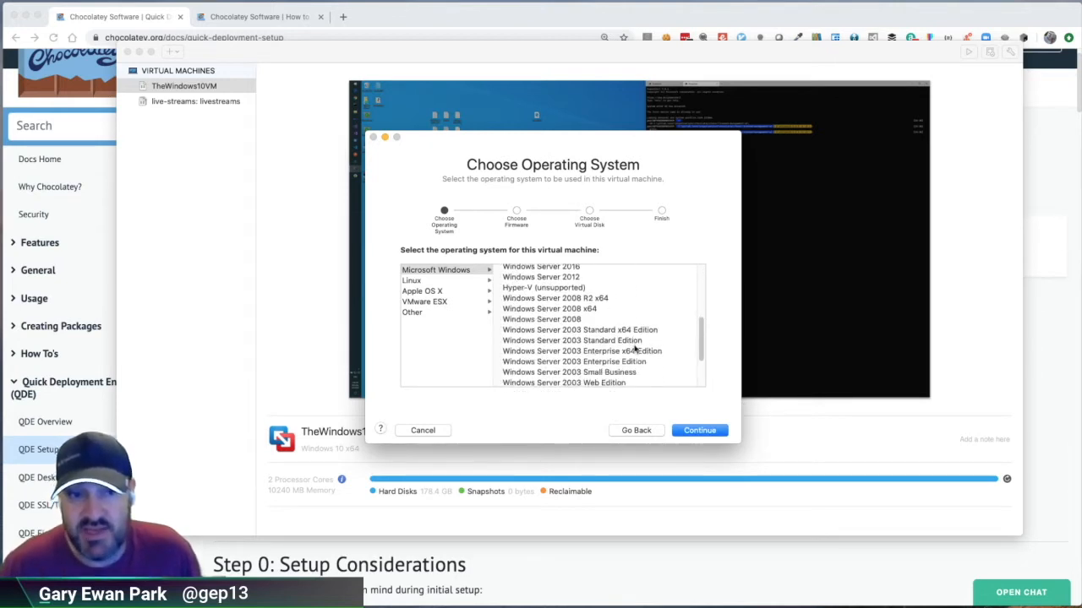
{"action": "scroll", "coordinate": [635, 349], "scroll_direction": "up", "scroll_amount": 15}
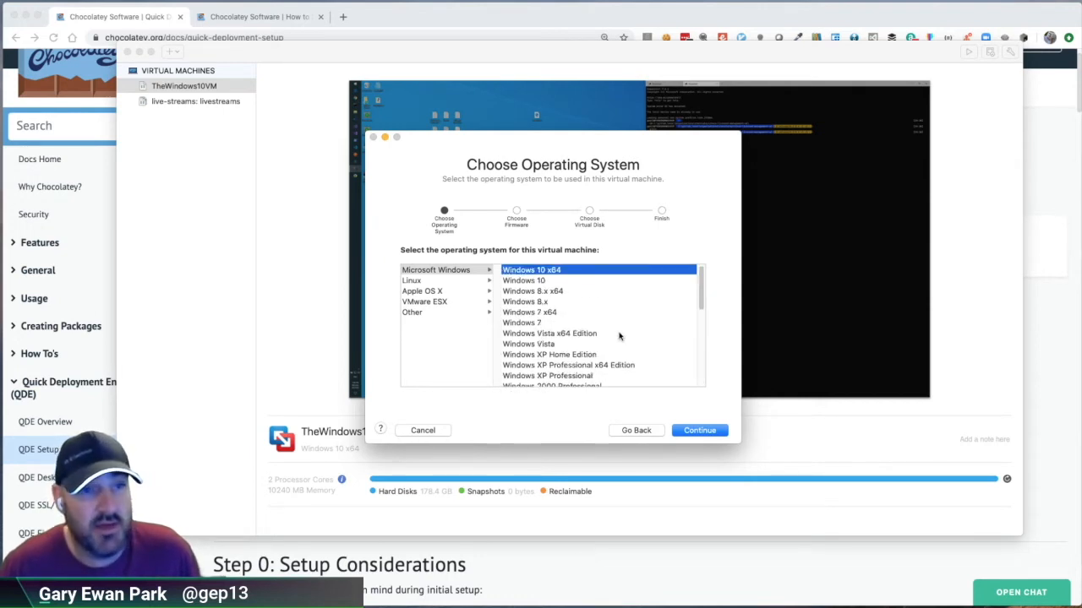
{"action": "scroll", "coordinate": [621, 340], "scroll_direction": "down", "scroll_amount": 3}
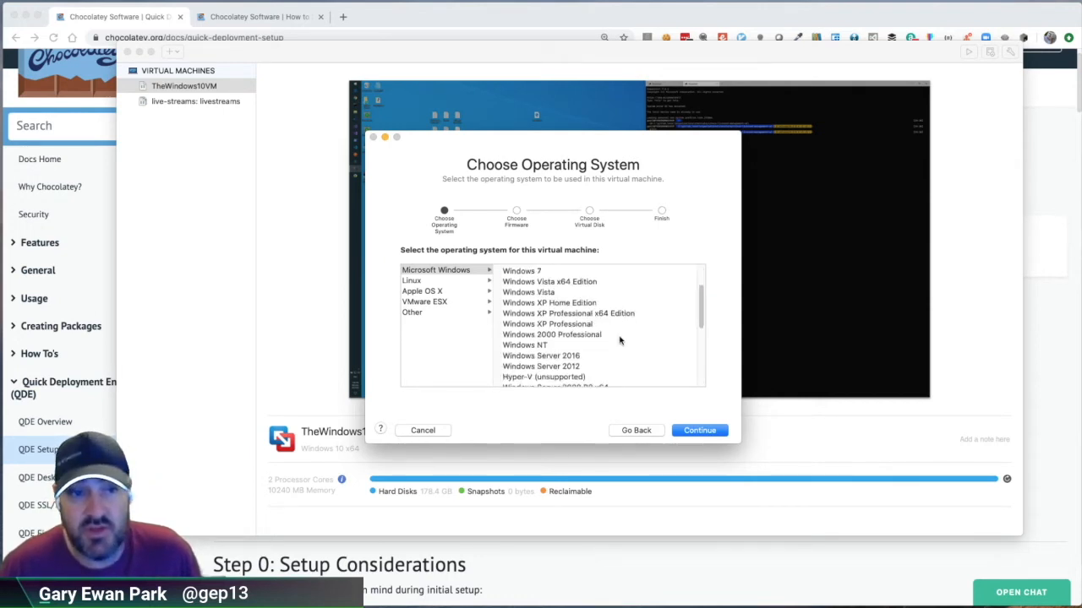
{"action": "left_click", "coordinate": [567, 355]}
{"action": "scroll", "coordinate": [636, 362], "scroll_direction": "down", "scroll_amount": 1}
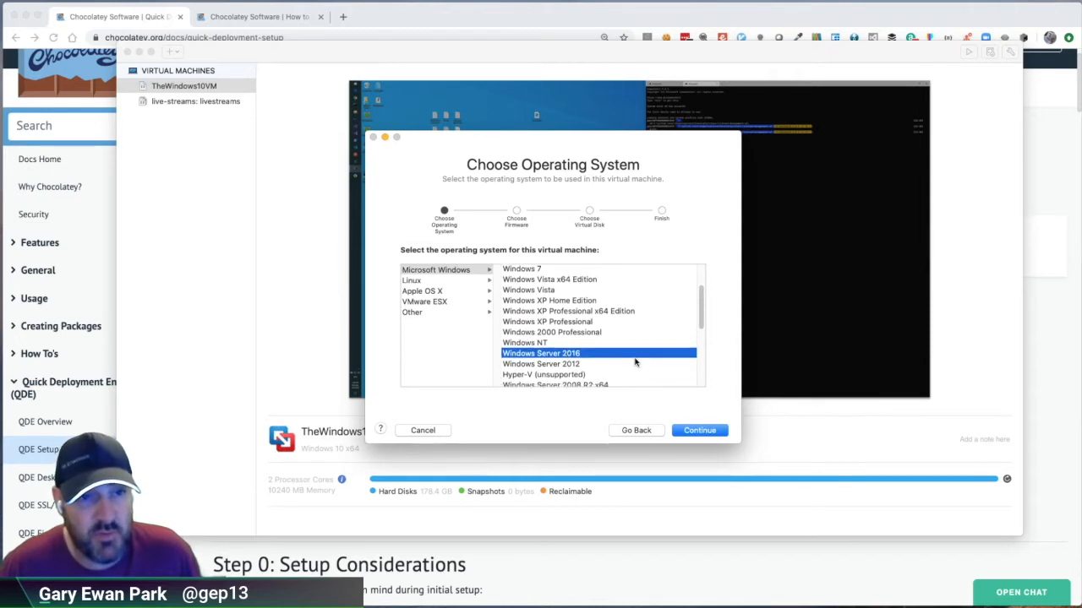
{"action": "scroll", "coordinate": [635, 362], "scroll_direction": "down", "scroll_amount": 5}
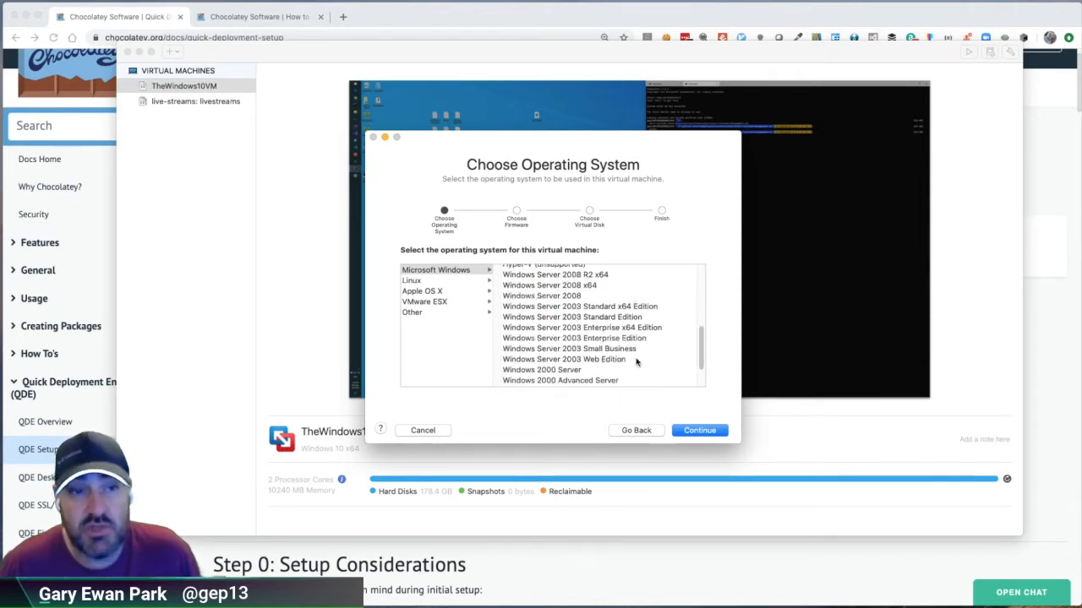
{"action": "scroll", "coordinate": [636, 362], "scroll_direction": "up", "scroll_amount": 6}
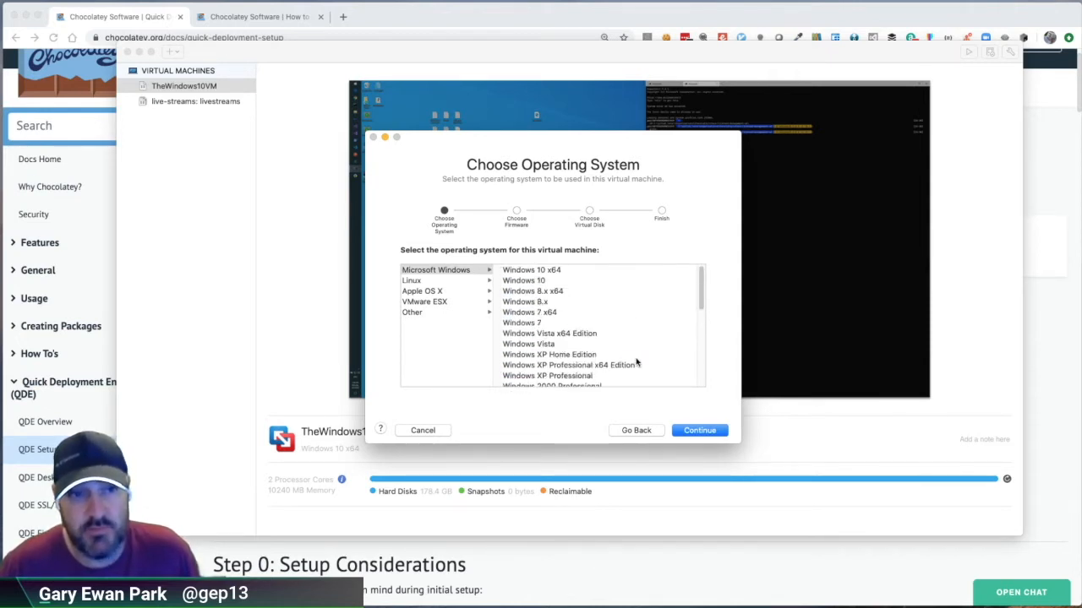
{"action": "left_click", "coordinate": [697, 431]}
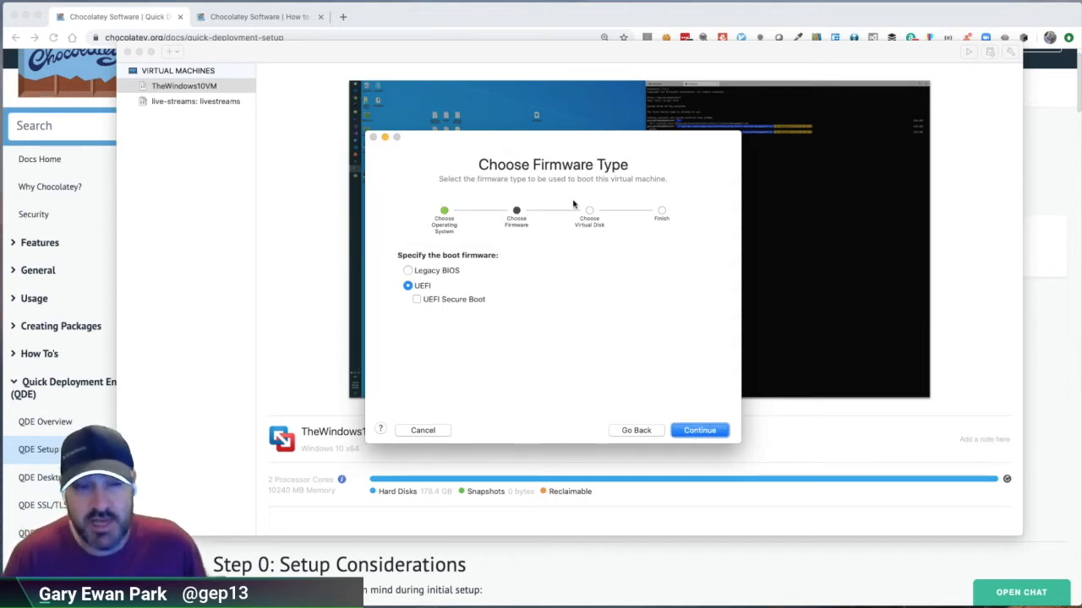
{"action": "left_click", "coordinate": [428, 273]}
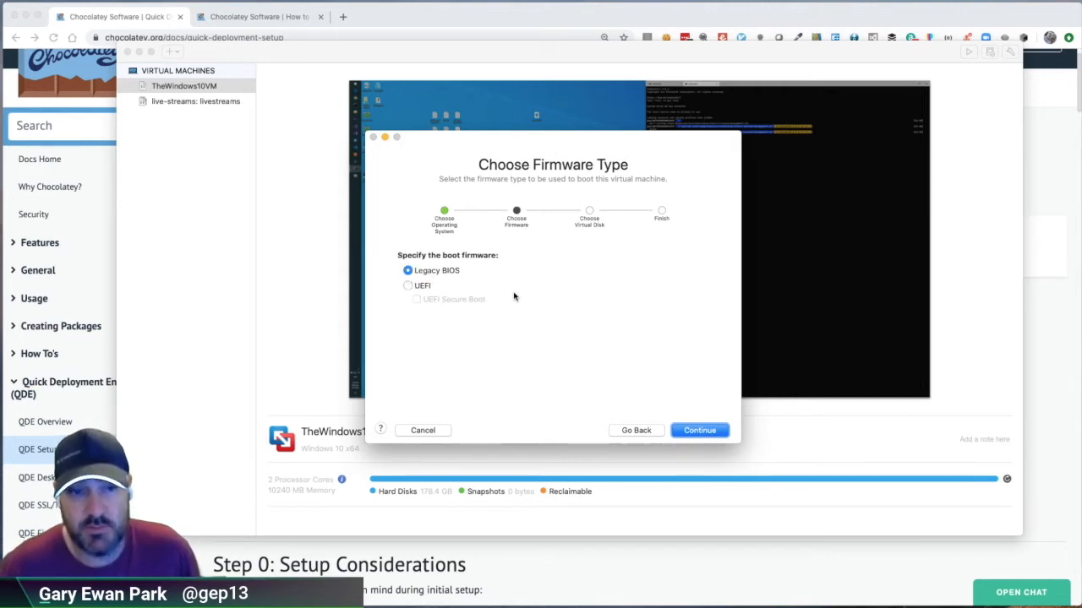
{"action": "left_click", "coordinate": [699, 431]}
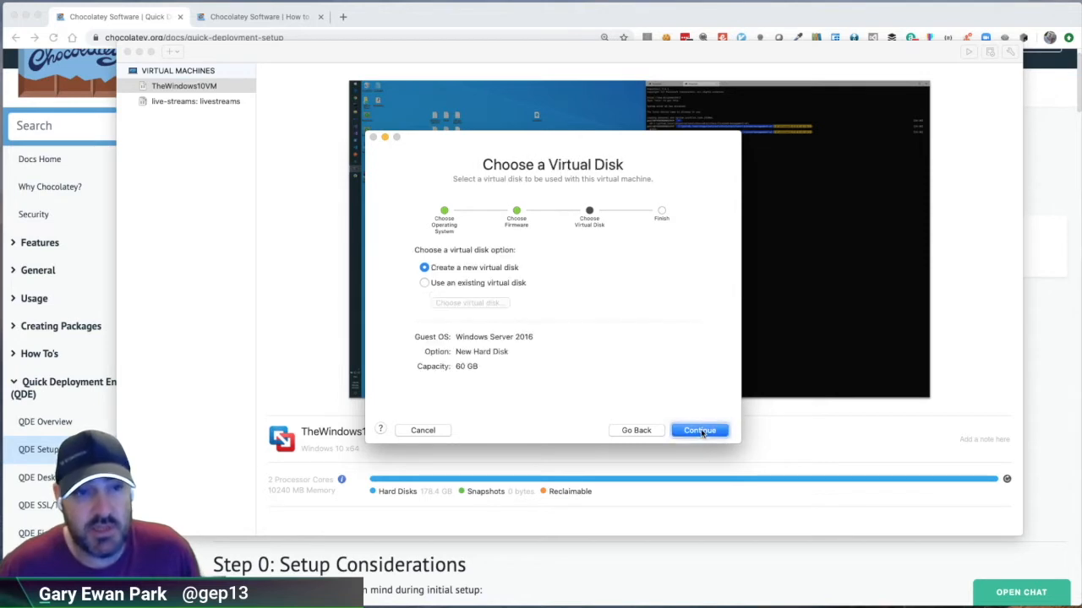
Step: Use a separate copy of the existing virtual disk QuickDeployEnvironment.vmdk from the temp/QDE folder for the virtual machine
{"action": "left_click", "coordinate": [463, 283]}
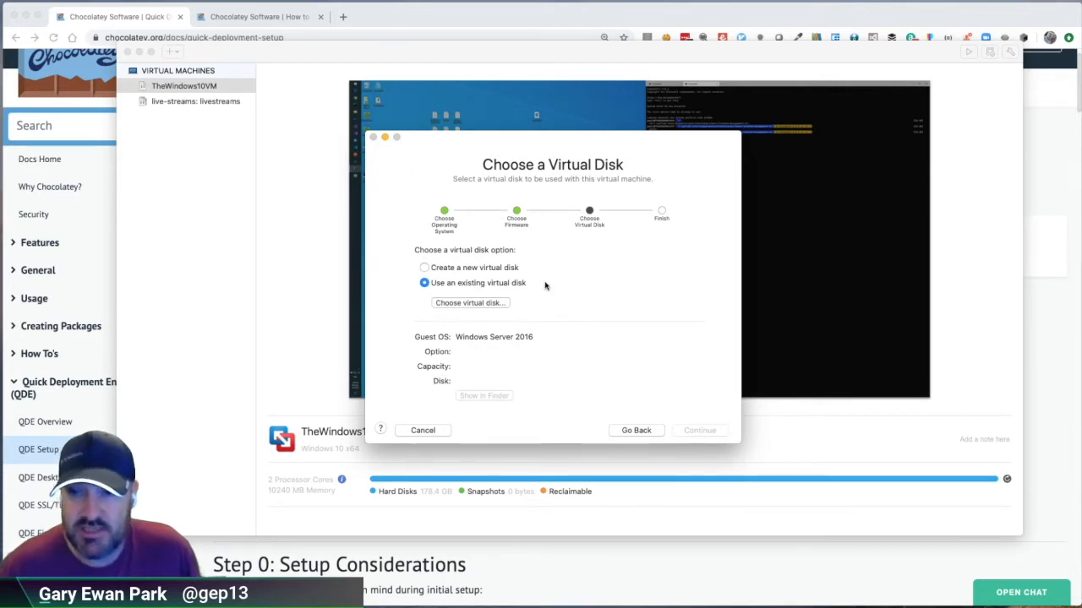
{"action": "left_click", "coordinate": [481, 305]}
{"action": "left_click", "coordinate": [482, 305]}
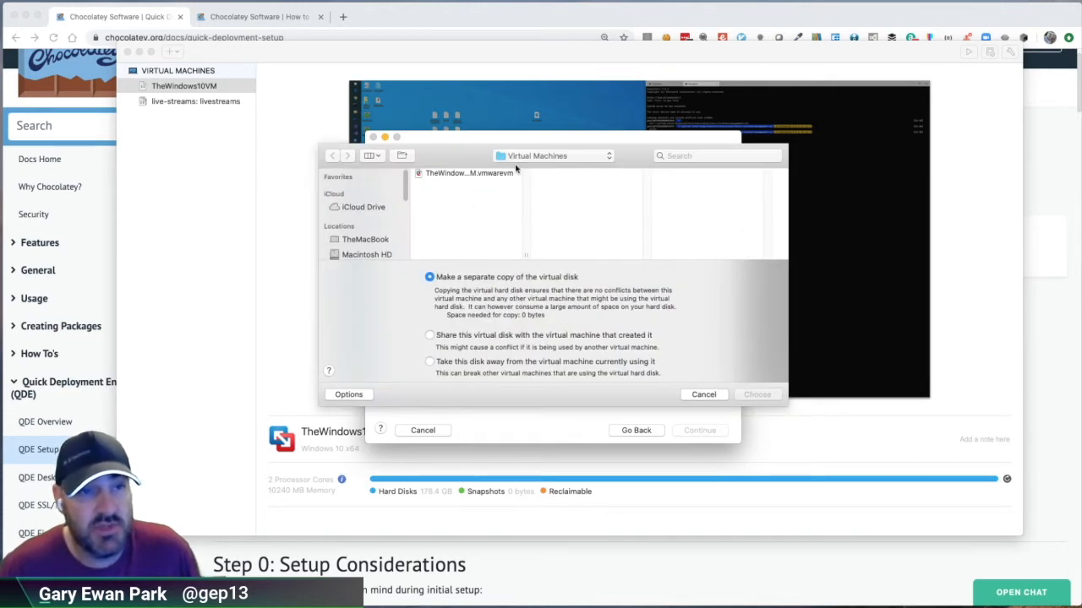
{"action": "left_click", "coordinate": [563, 157]}
{"action": "left_click", "coordinate": [541, 170]}
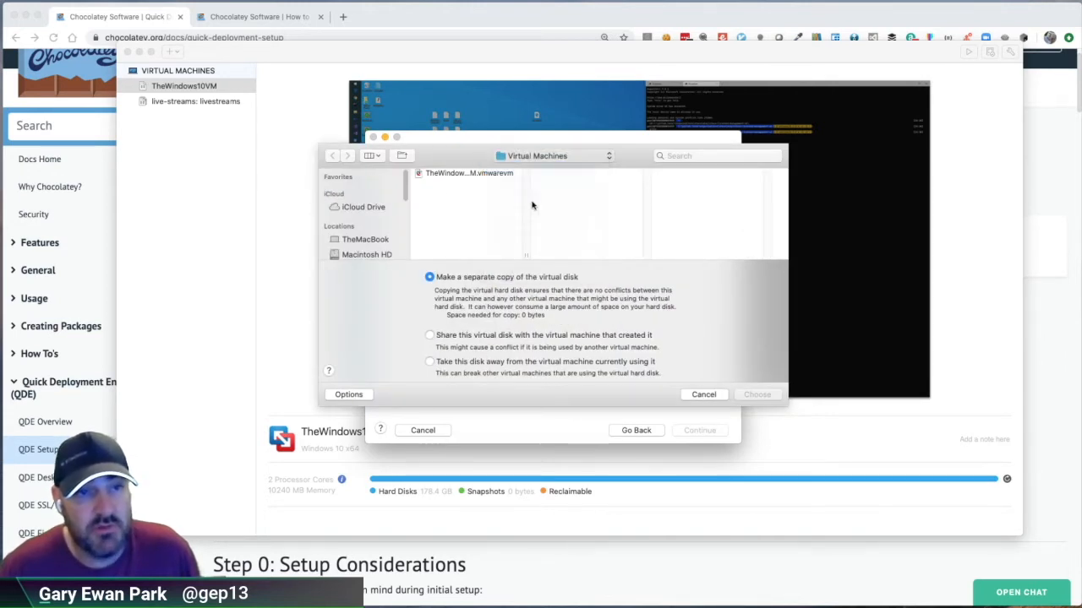
{"action": "scroll", "coordinate": [449, 228], "scroll_direction": "down", "scroll_amount": 5}
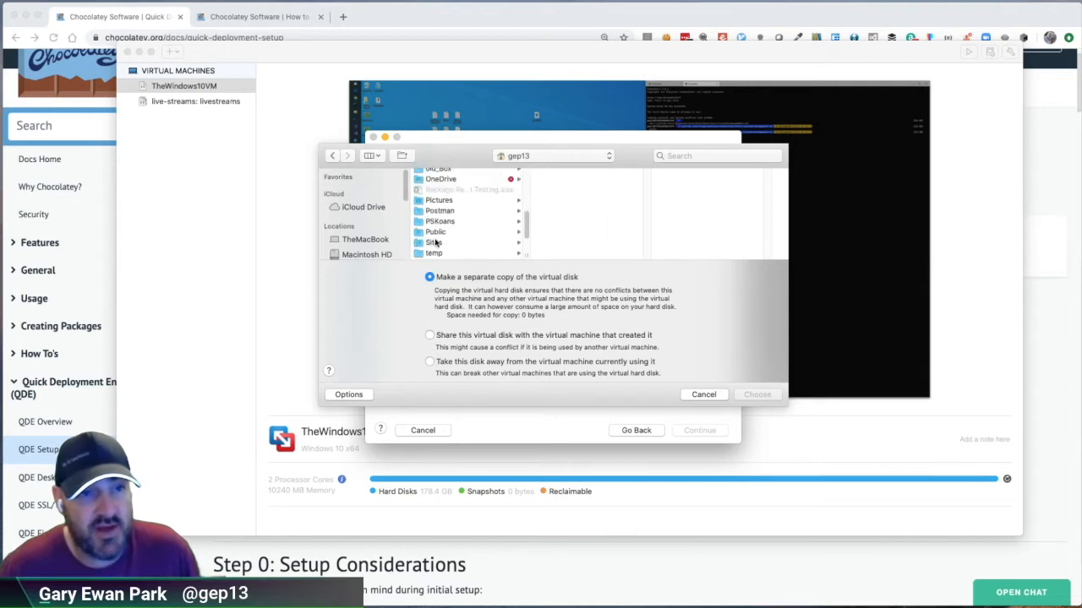
{"action": "left_click", "coordinate": [436, 253]}
{"action": "scroll", "coordinate": [565, 224], "scroll_direction": "down", "scroll_amount": 5}
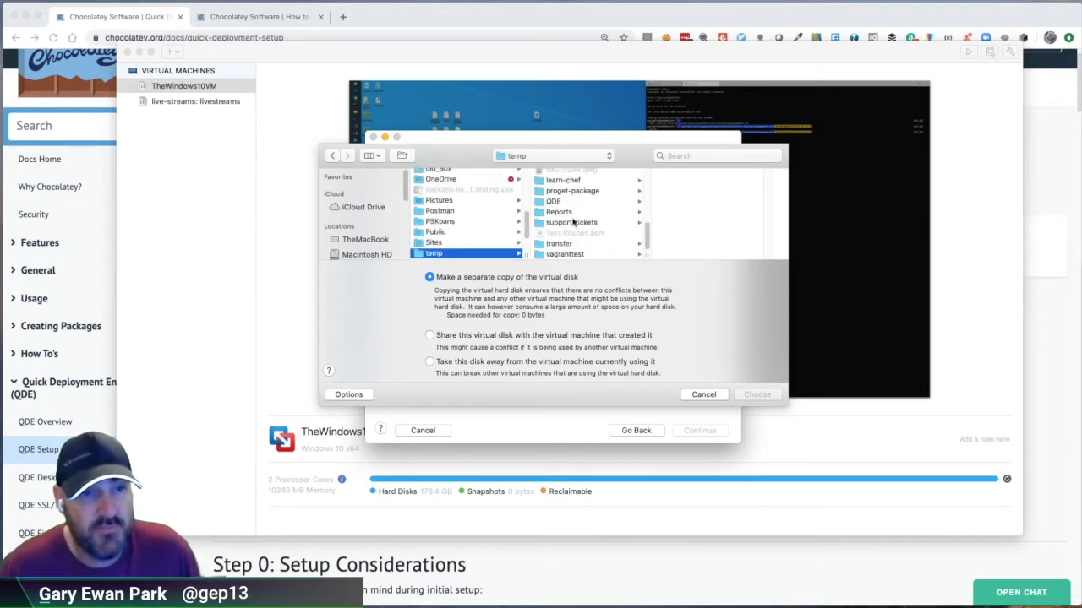
{"action": "left_click", "coordinate": [554, 209]}
{"action": "left_click", "coordinate": [702, 184]}
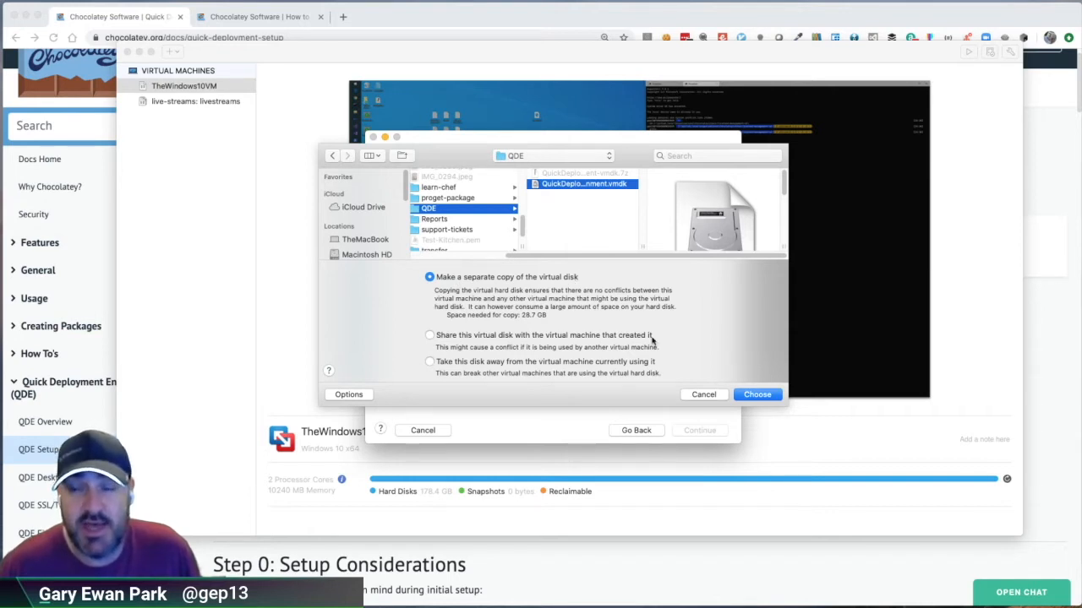
{"action": "left_click", "coordinate": [748, 394]}
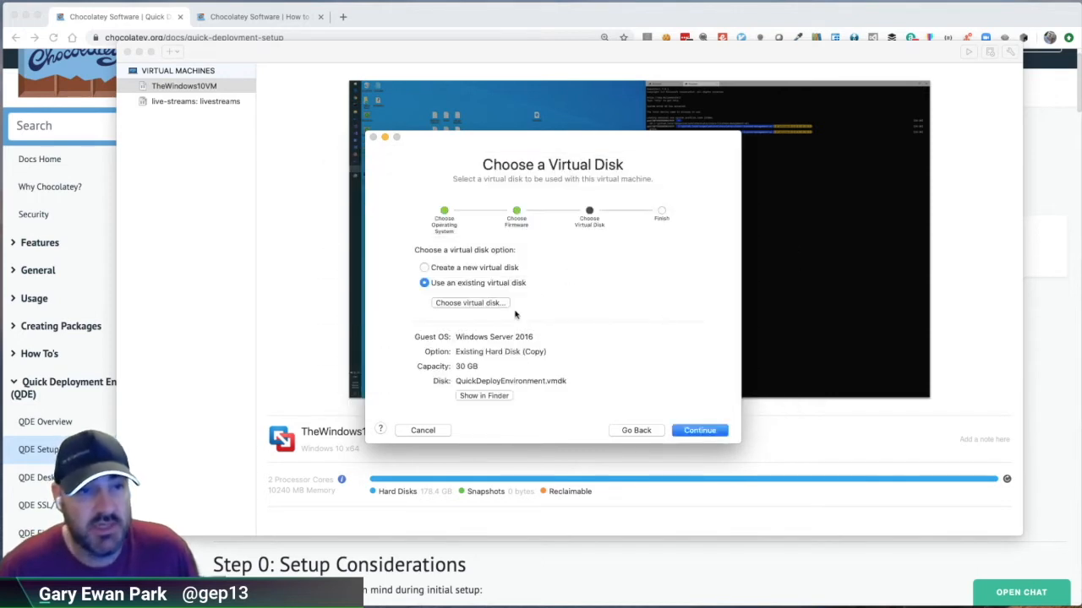
{"action": "left_click", "coordinate": [701, 431]}
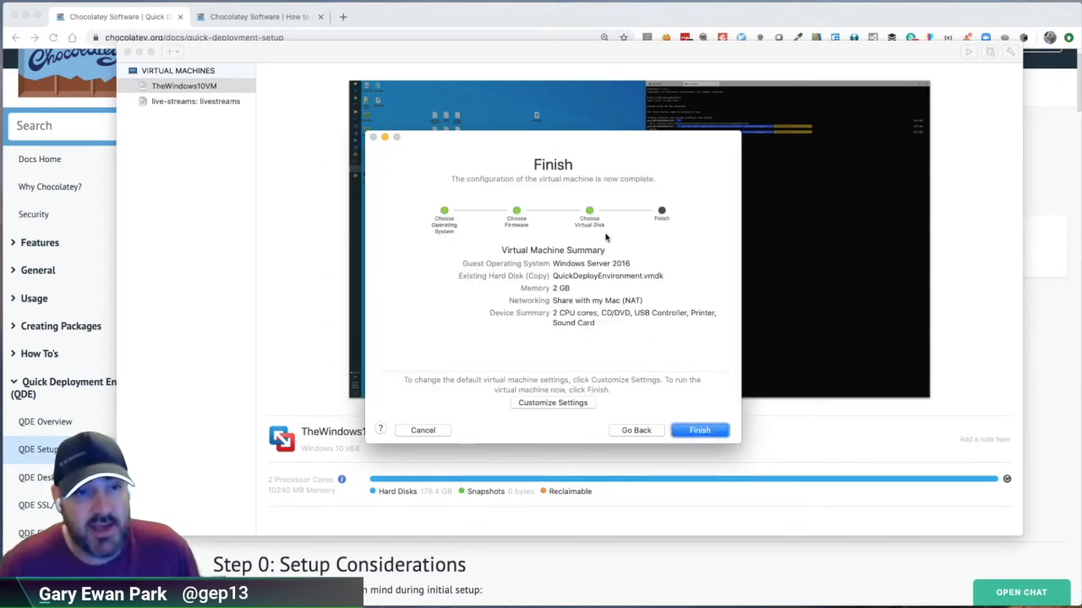
Step: Choose to customize the settings and save the virtual machine as ChocoServer in the Virtual Machines folder
{"action": "left_click", "coordinate": [553, 403]}
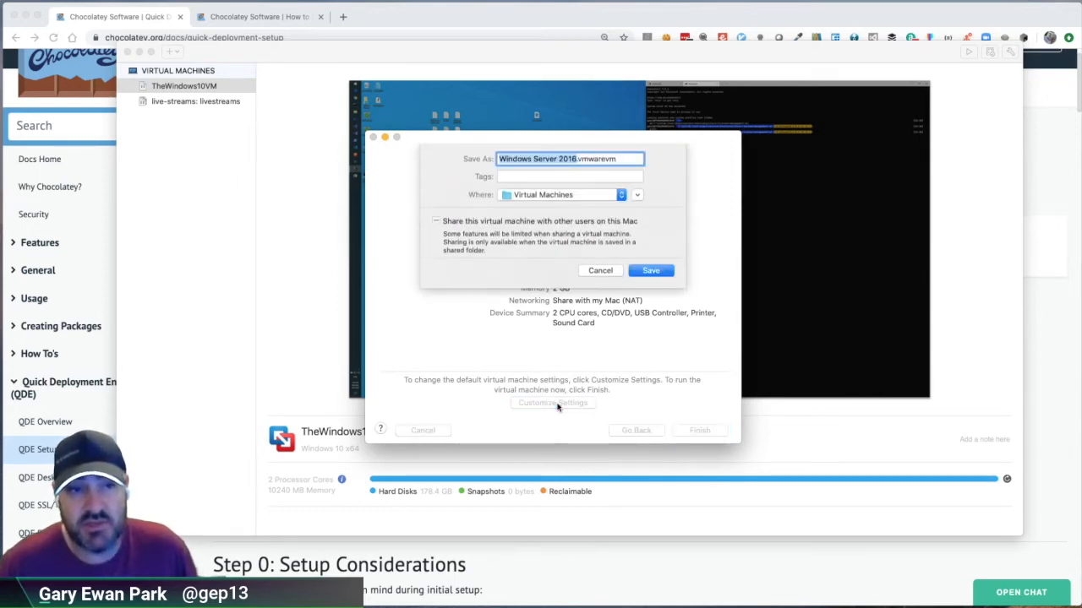
{"action": "type", "text": "ChocoServ"}
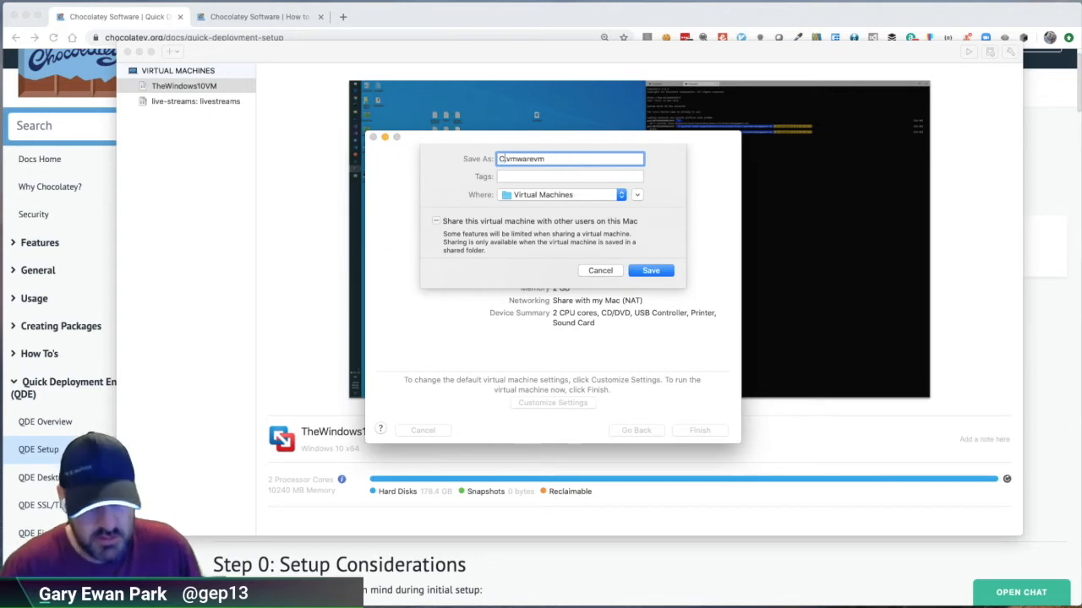
{"action": "type", "text": "ice"}
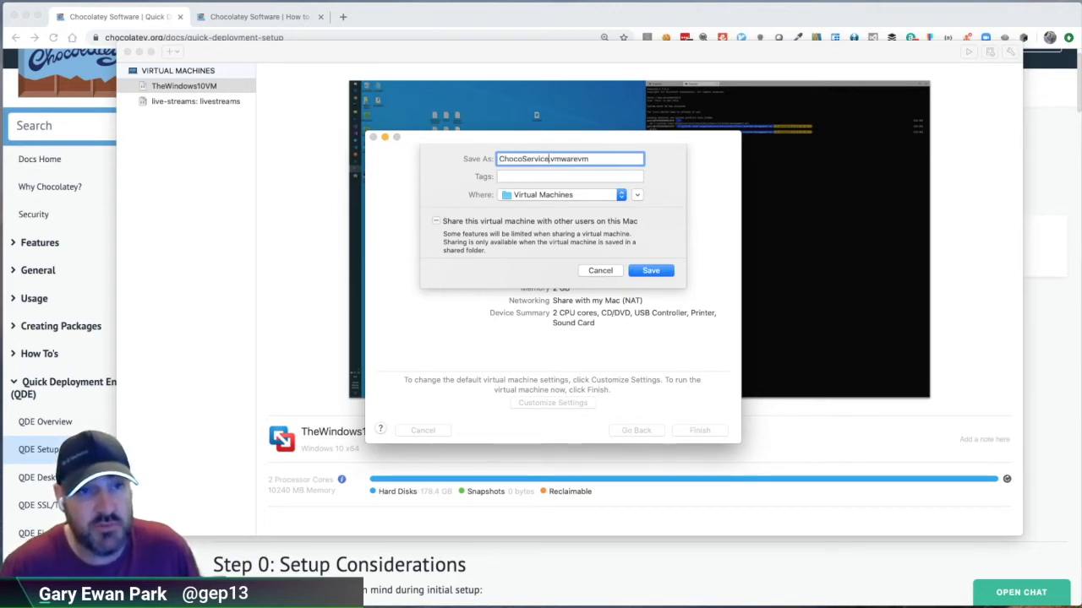
{"action": "key", "text": "BackSpace"}
{"action": "key", "text": "BackSpace"}
{"action": "key", "text": "BackSpace"}
{"action": "type", "text": "er"}
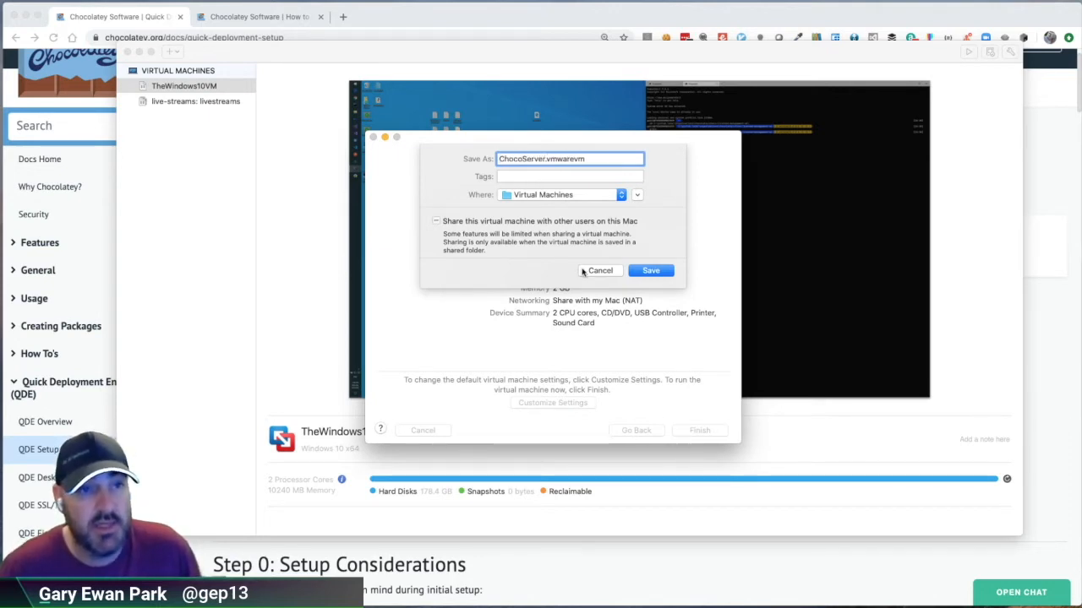
{"action": "left_click", "coordinate": [650, 272]}
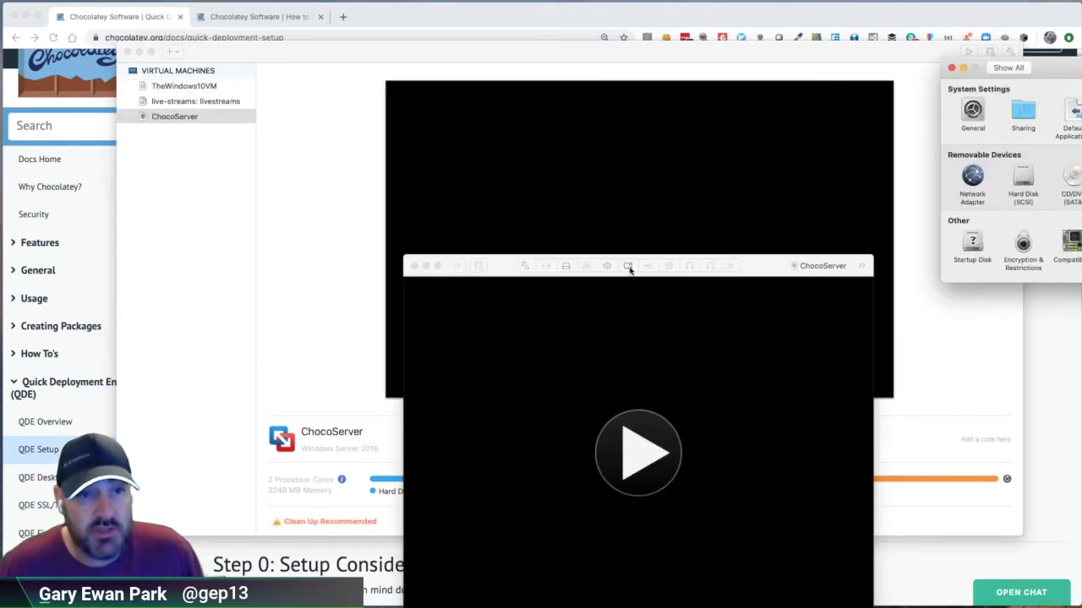
Step: Assign 4 processor cores and 8192 MB of memory to the ChocoServer virtual machine
{"action": "left_click_drag", "start_coordinate": [762, 275], "coordinate": [473, 94]}
{"action": "left_click_drag", "start_coordinate": [1079, 69], "coordinate": [775, 114]}
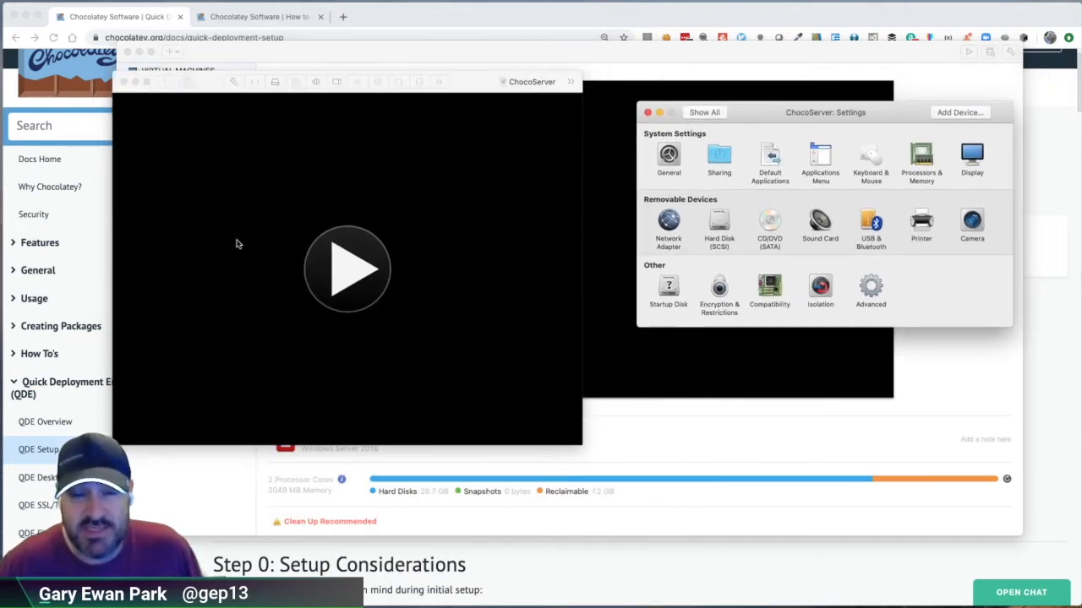
{"action": "left_click", "coordinate": [922, 158]}
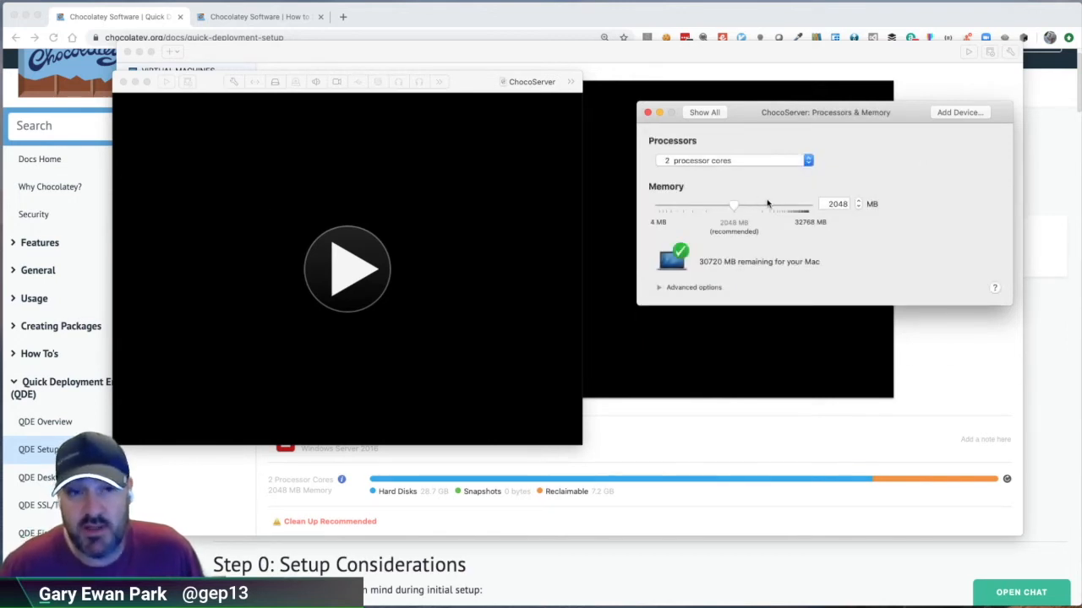
{"action": "left_click", "coordinate": [808, 161]}
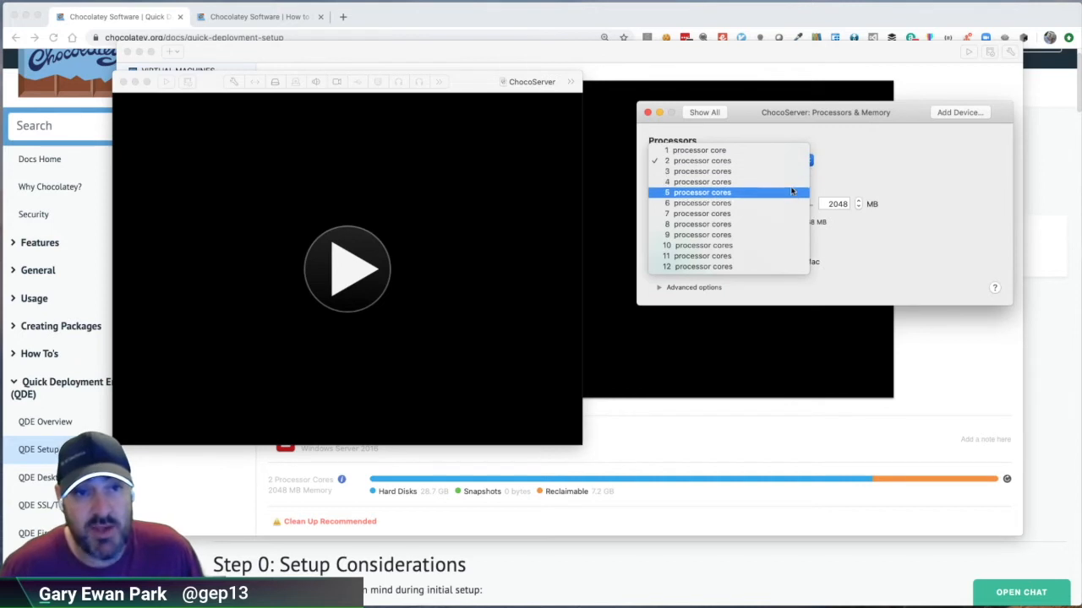
{"action": "left_click", "coordinate": [673, 187]}
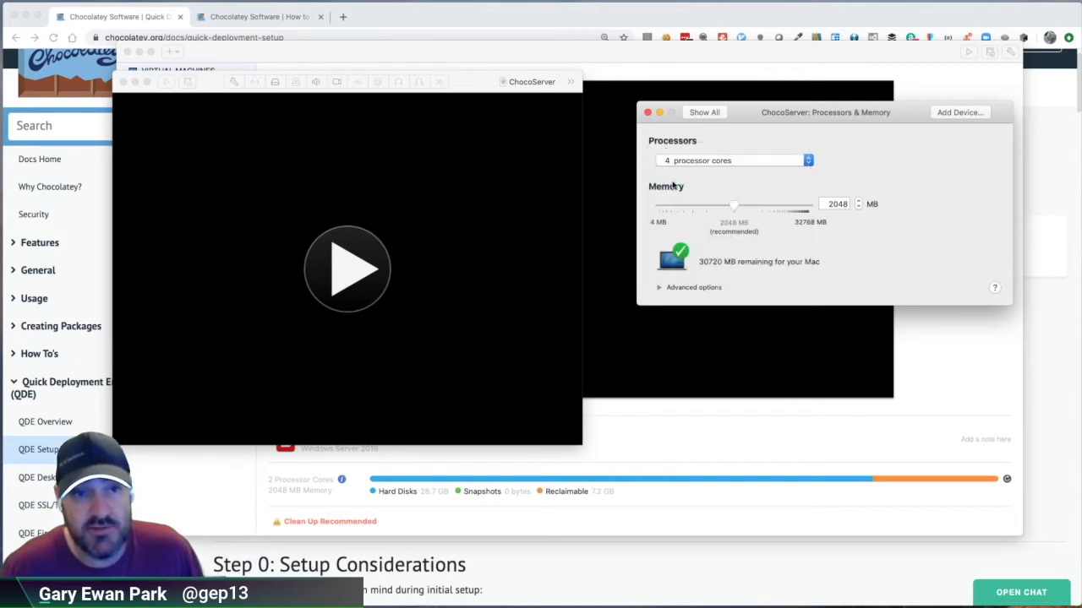
{"action": "double_click", "coordinate": [835, 204]}
{"action": "type", "text": "819"}
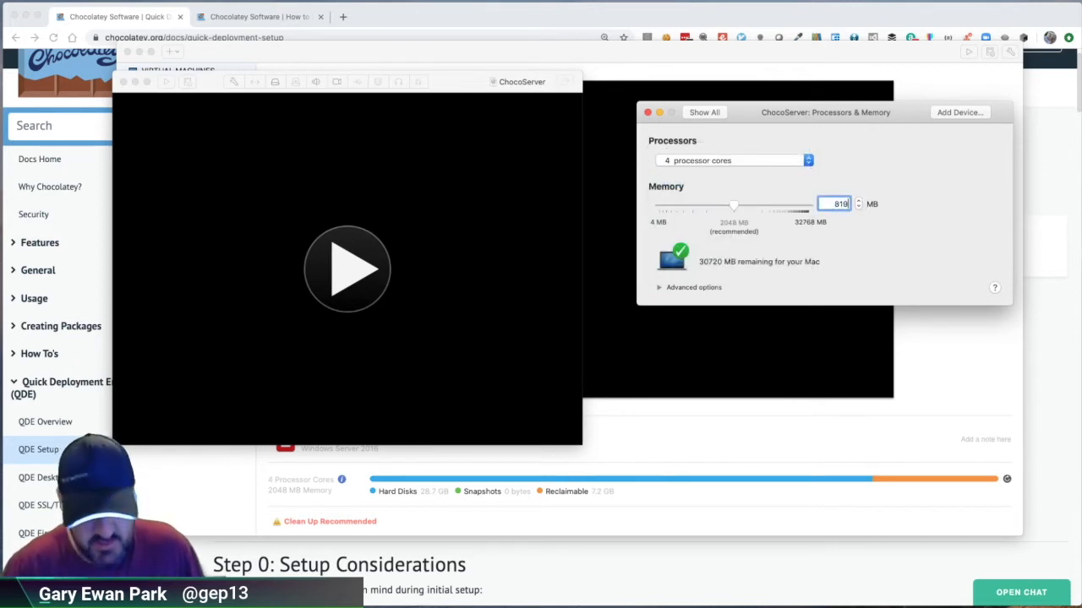
{"action": "type", "text": "2"}
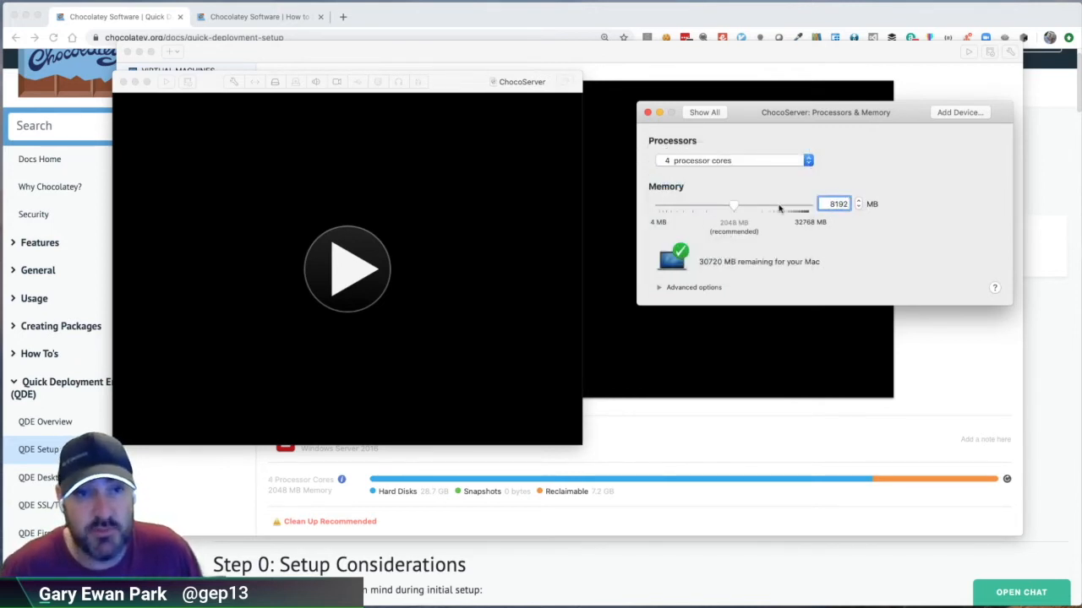
{"action": "left_click", "coordinate": [704, 115]}
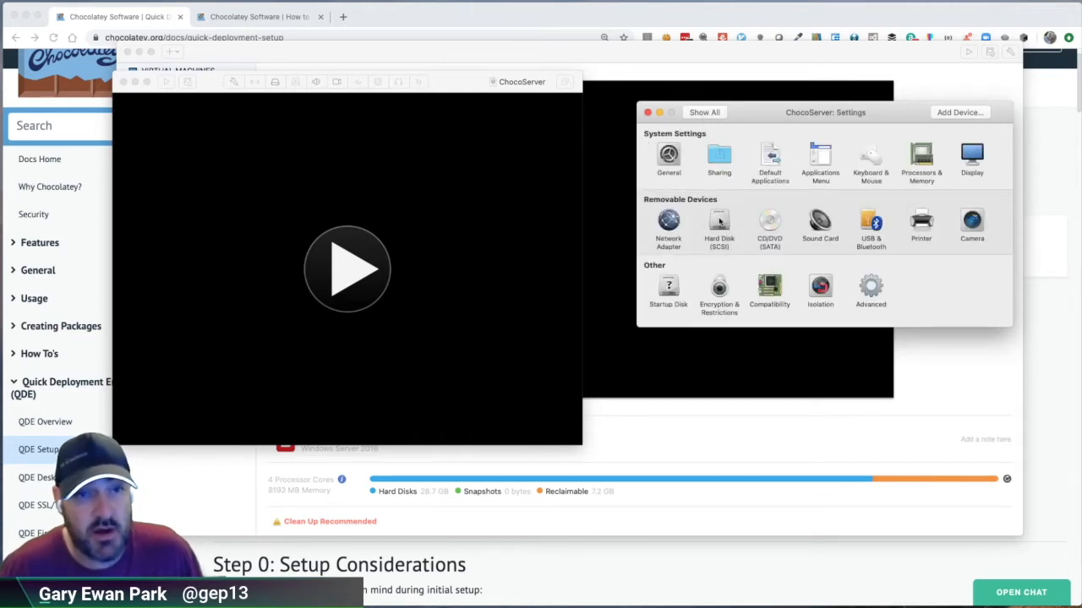
Step: Resize the virtual machine's SCSI hard disk to 100 GB and apply the change
{"action": "left_click", "coordinate": [719, 221]}
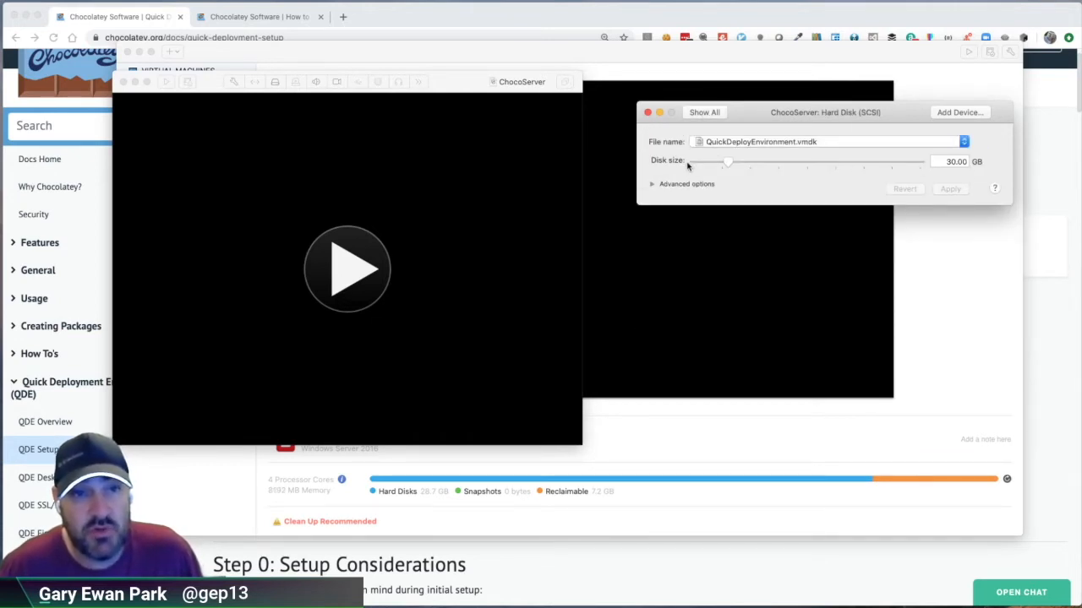
{"action": "left_click", "coordinate": [946, 162]}
{"action": "key", "text": "shift+Right"}
{"action": "key", "text": "shift+Right"}
{"action": "type", "text": "100"}
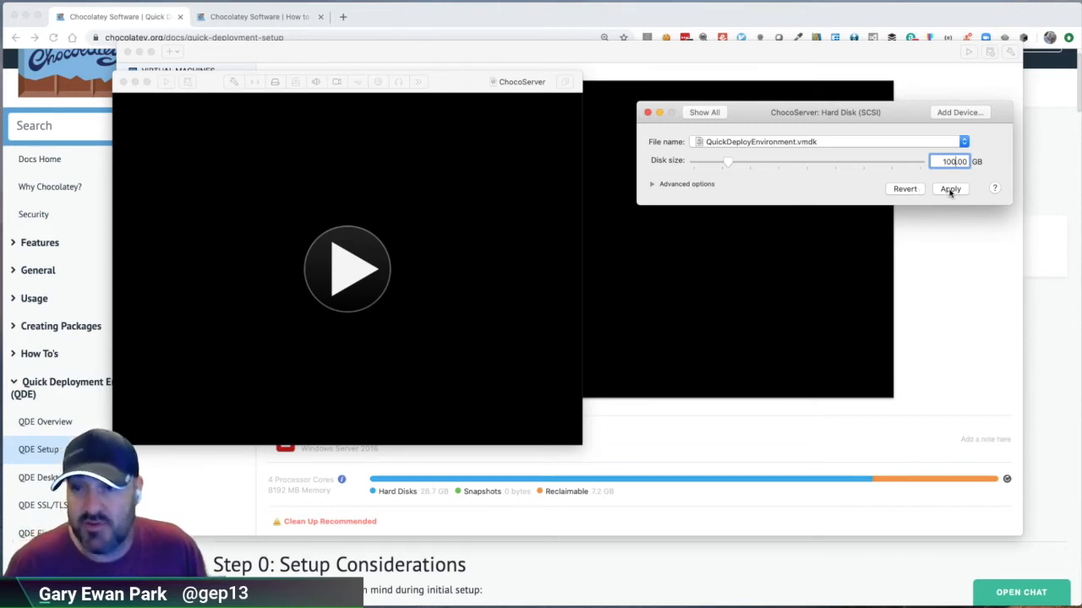
{"action": "left_click", "coordinate": [949, 189]}
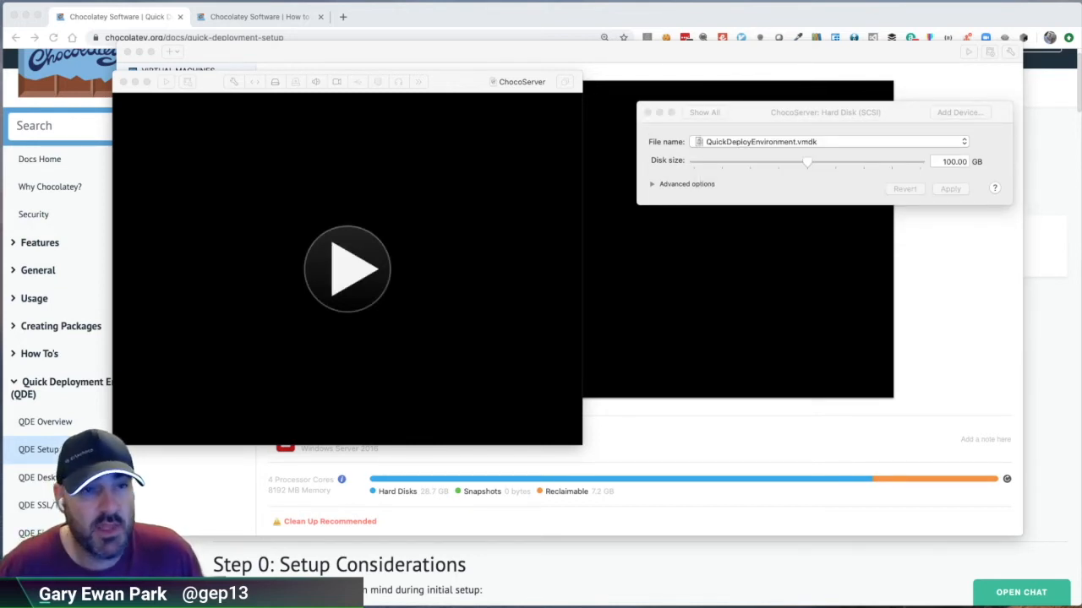
Step: Start the ChocoServer virtual machine and move the library window out of the way of its console
{"action": "left_click", "coordinate": [414, 190]}
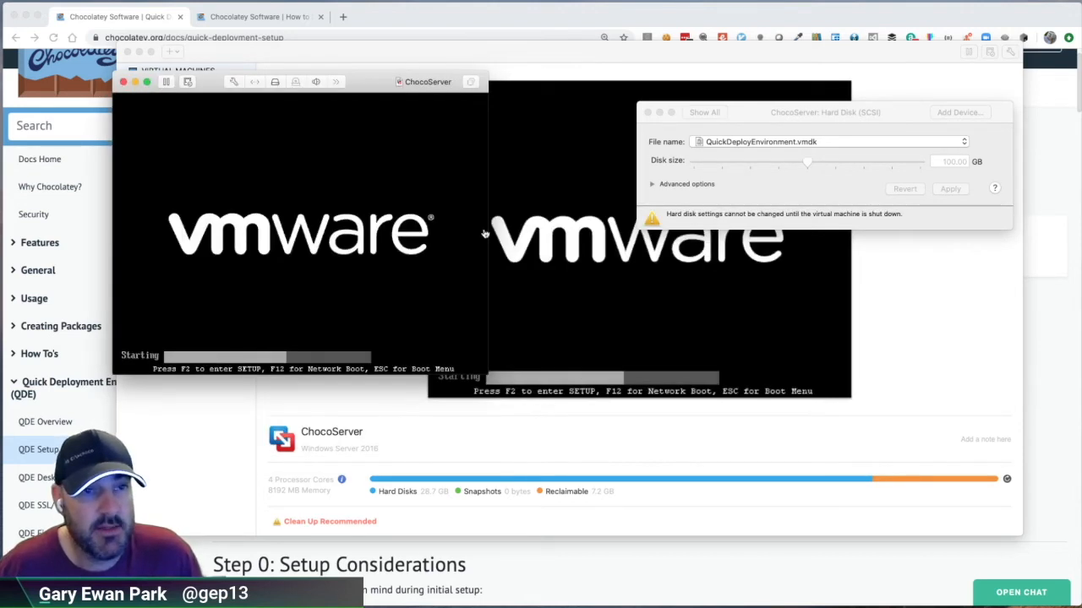
{"action": "left_click_drag", "start_coordinate": [621, 52], "coordinate": [685, 607]}
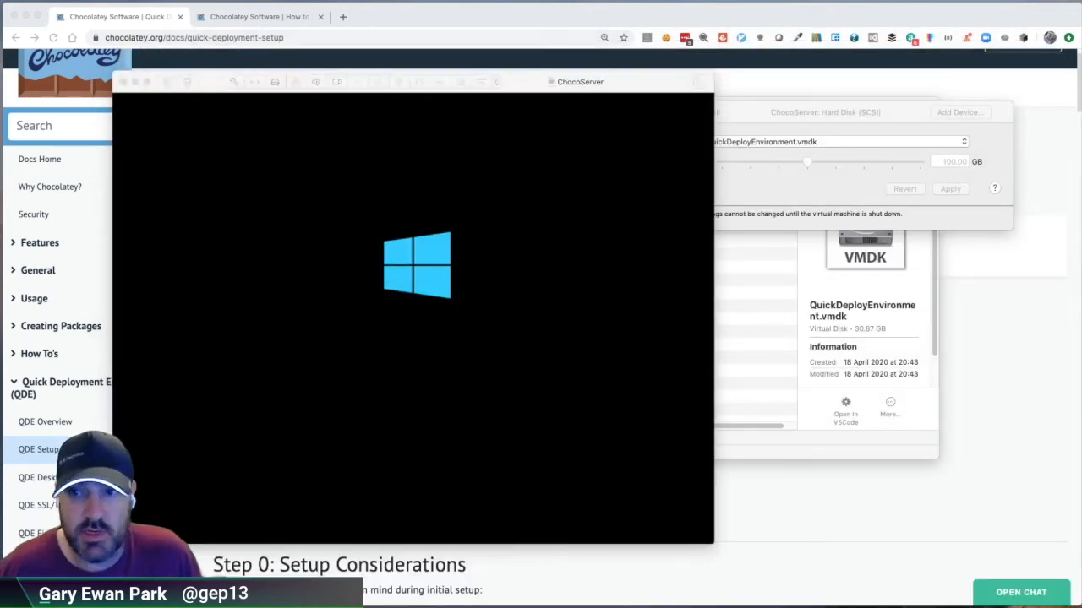
{"action": "left_click_drag", "start_coordinate": [524, 85], "coordinate": [571, 55]}
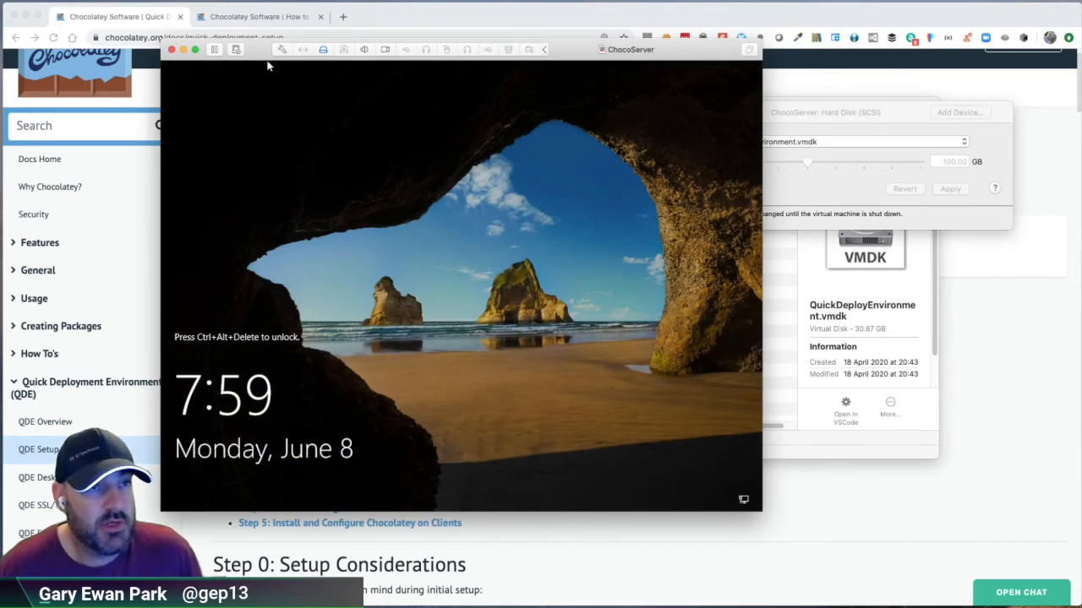
Step: Send Ctrl-Alt-Del to the virtual machine and sign in as Administrator with the account password
{"action": "left_click", "coordinate": [236, 49]}
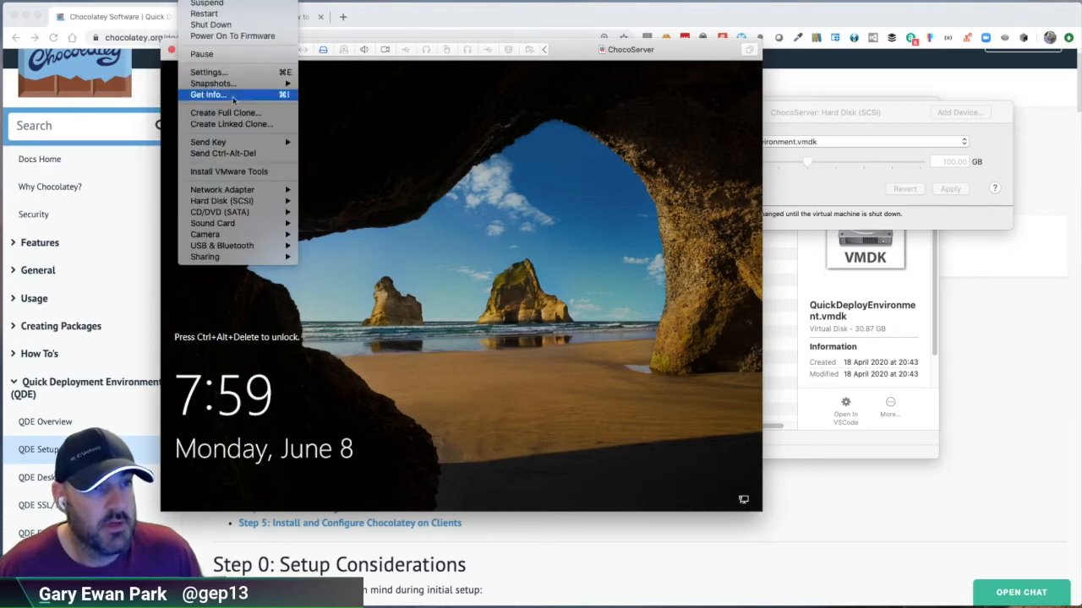
{"action": "left_click", "coordinate": [239, 153]}
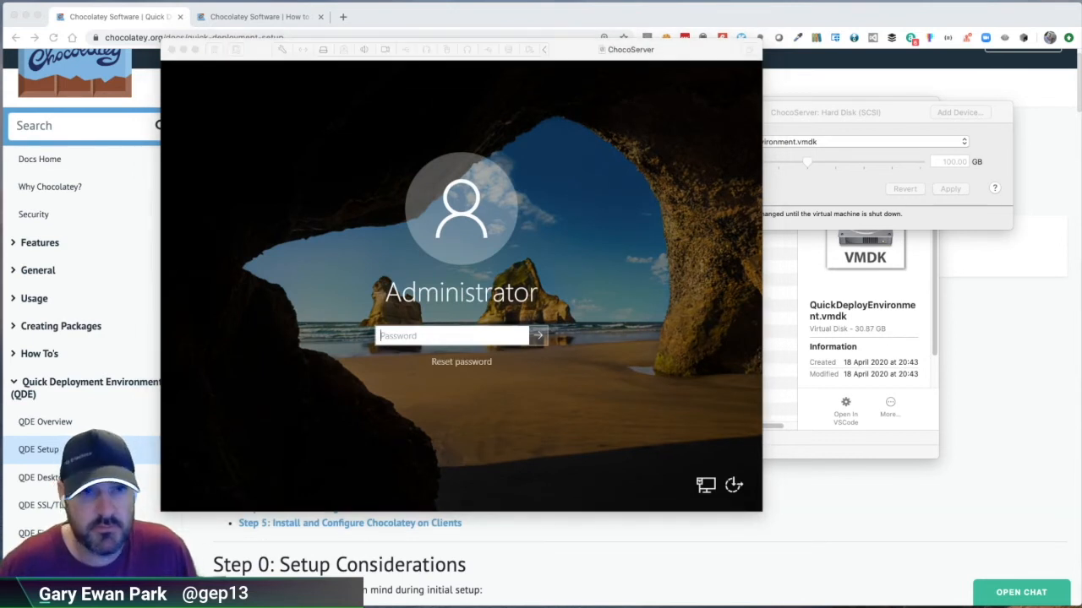
{"action": "left_click", "coordinate": [447, 337]}
{"action": "type", "text": "••••"}
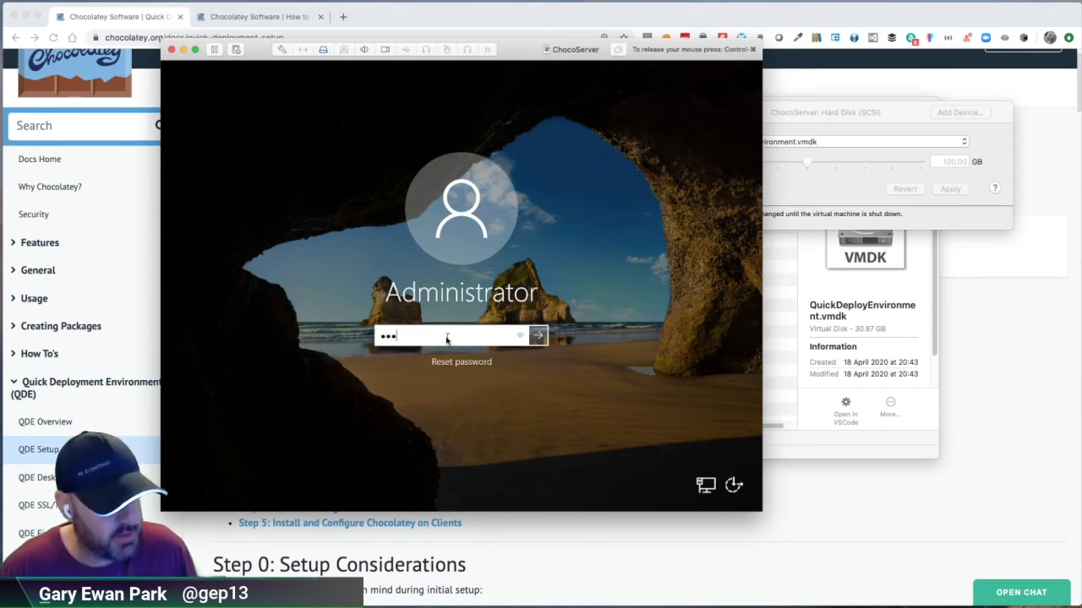
{"action": "type", "text": "••••••"}
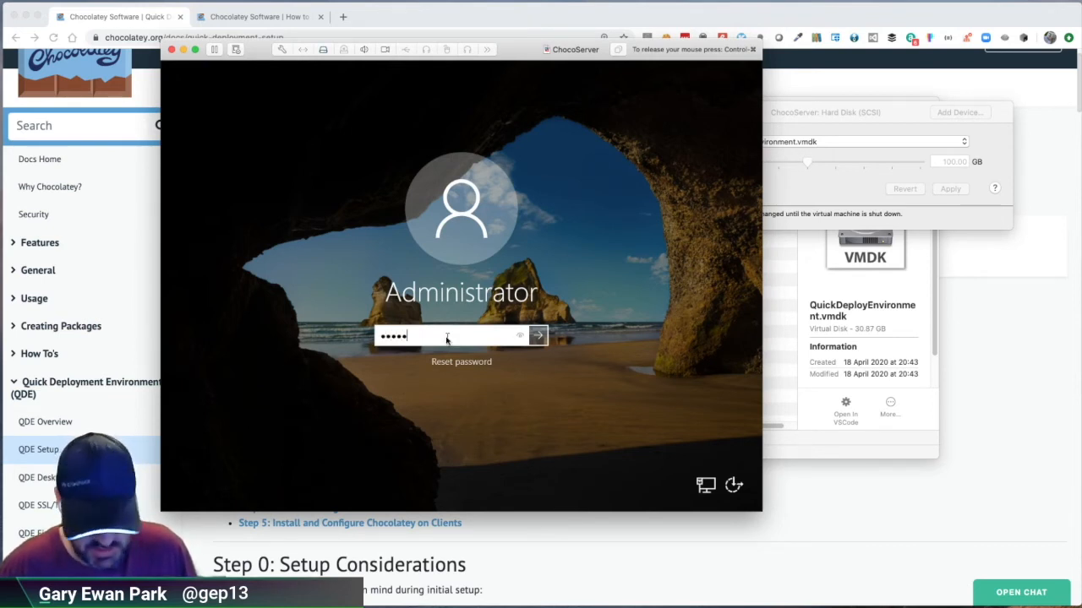
{"action": "key", "text": "Return"}
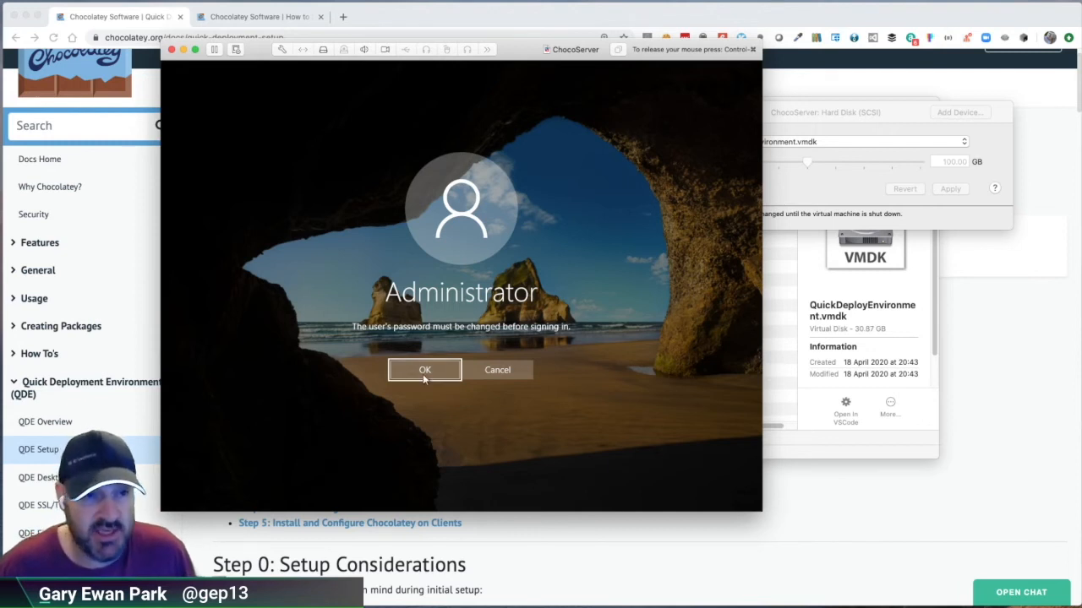
Step: Accept the required password change and try to set a new Administrator password
{"action": "left_click", "coordinate": [425, 373]}
{"action": "type", "text": "•••••••••••"}
{"action": "key", "text": "Tab"}
{"action": "type", "text": "•••••••••••"}
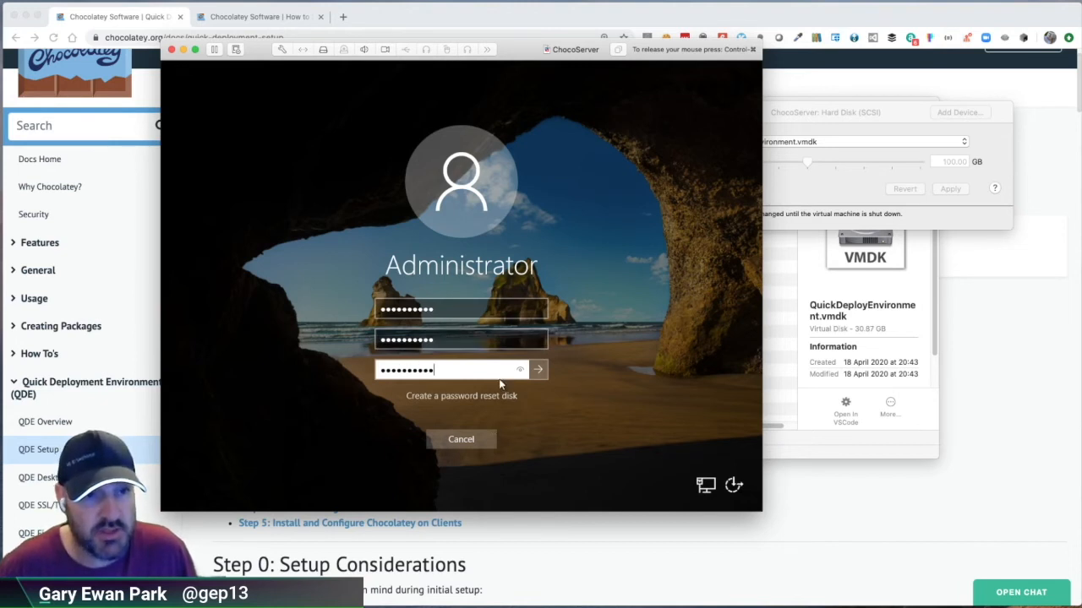
{"action": "left_click", "coordinate": [538, 370]}
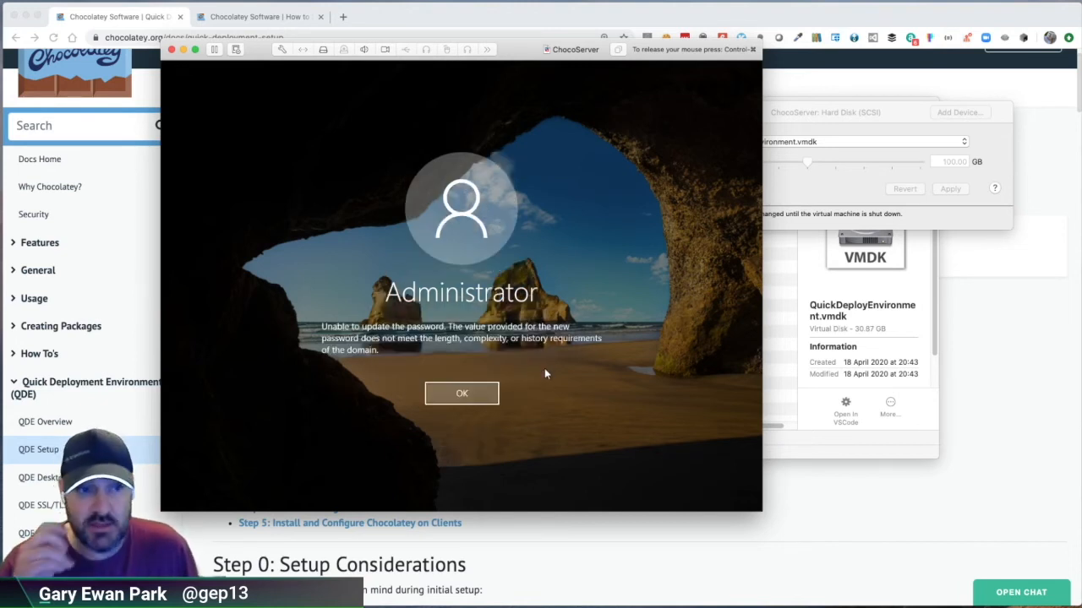
{"action": "left_click", "coordinate": [461, 395]}
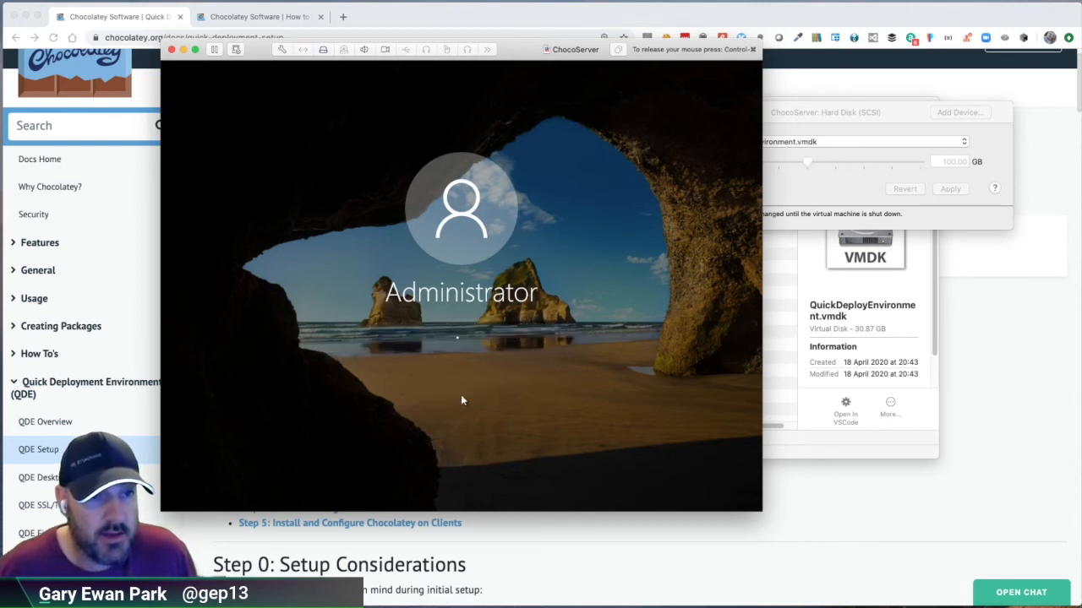
Step: Change the Administrator password by entering the current password and a new password with its confirmation
{"action": "type", "text": "P"}
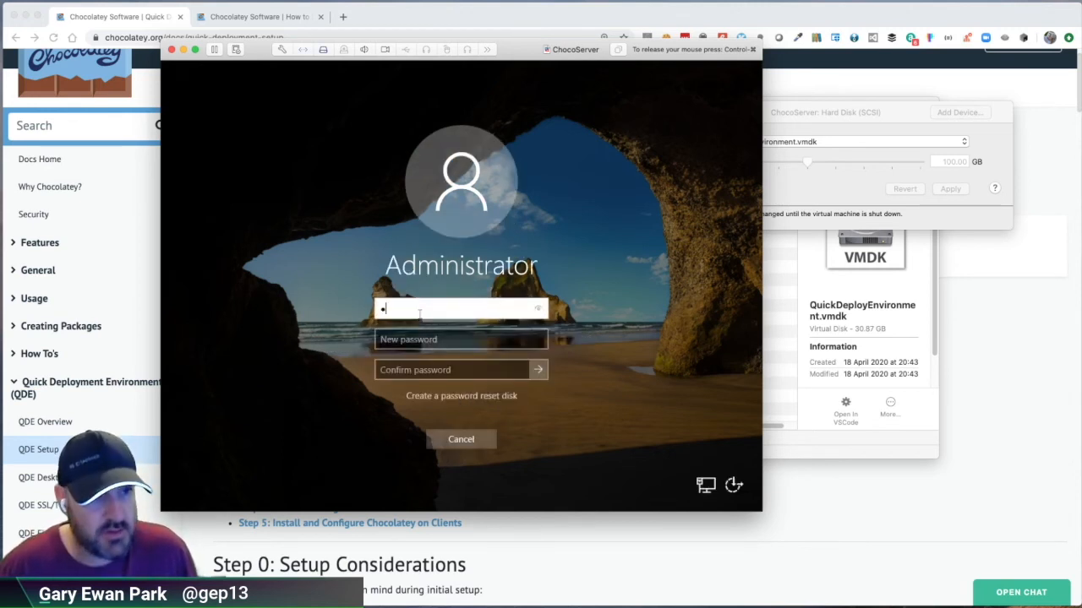
{"action": "type", "text": "••"}
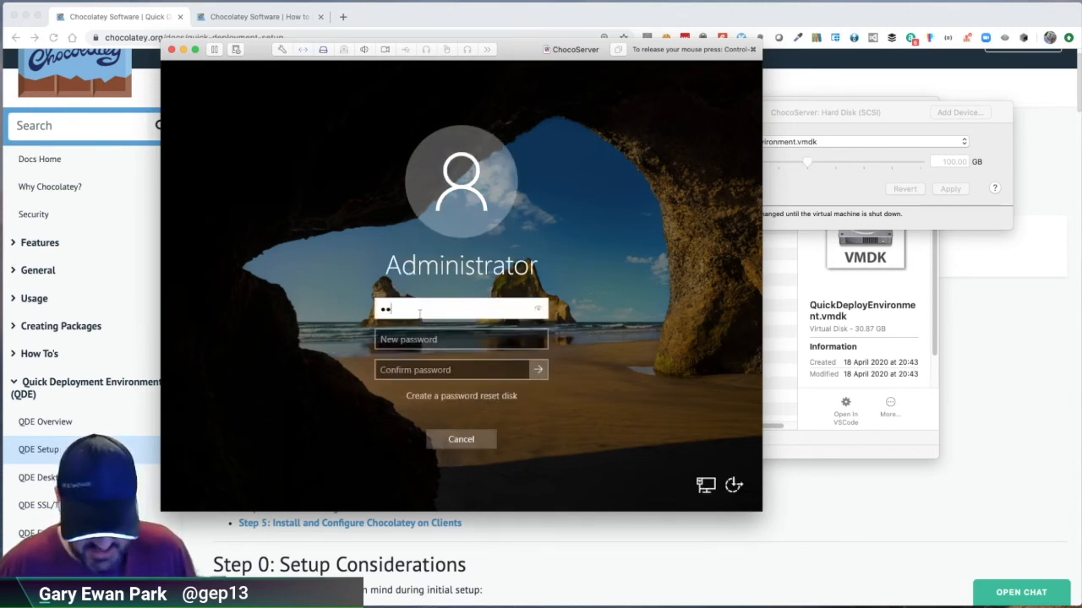
{"action": "type", "text": "••••"}
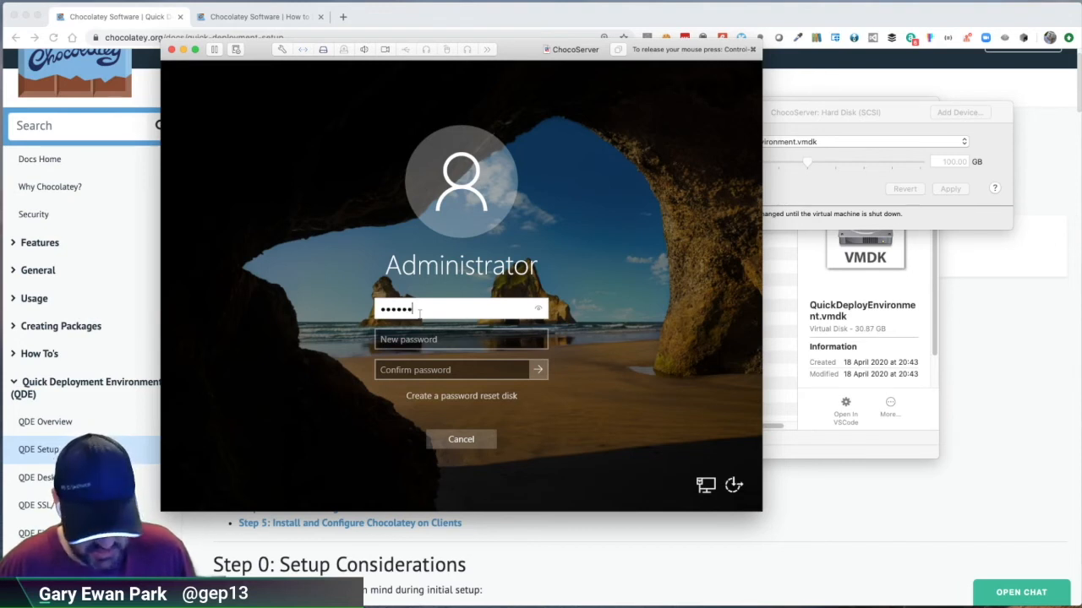
{"action": "type", "text": "•••"}
{"action": "key", "text": "Tab"}
{"action": "type", "text": "••"}
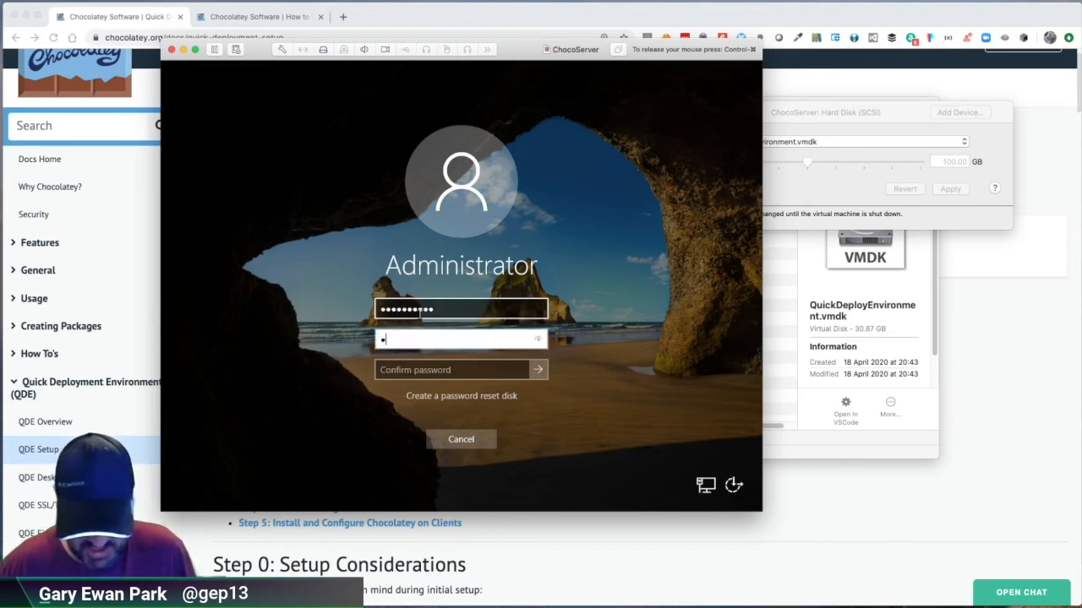
{"action": "type", "text": "••••••••"}
{"action": "key", "text": "Tab"}
{"action": "type", "text": "••••••••••"}
{"action": "key", "text": "Return"}
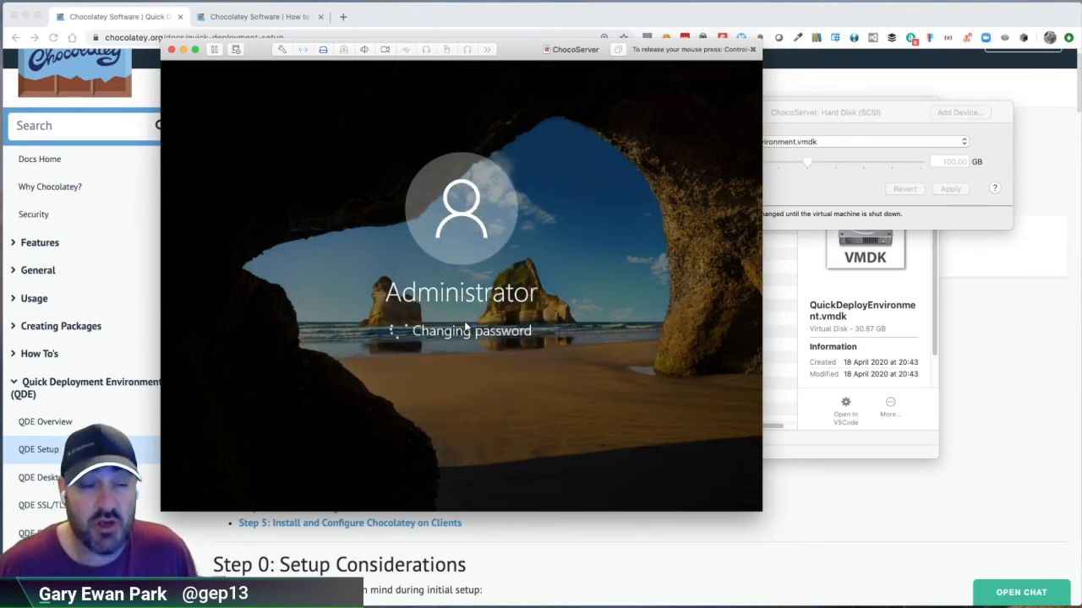
{"action": "left_click", "coordinate": [463, 356]}
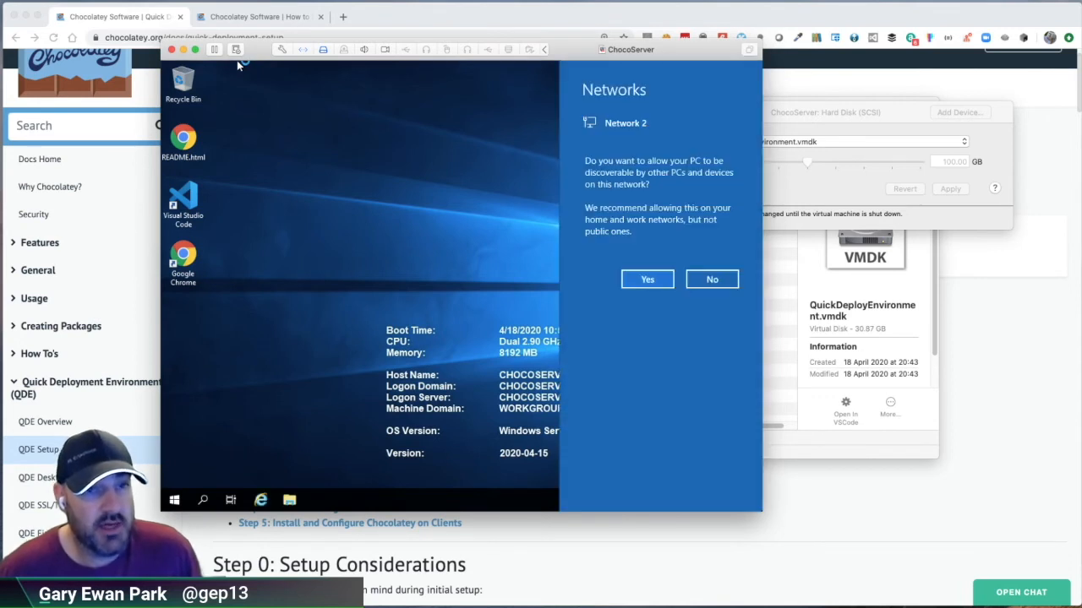
Step: Connect the VMware Tools installer CD to the ChocoServer virtual machine
{"action": "left_click", "coordinate": [236, 60]}
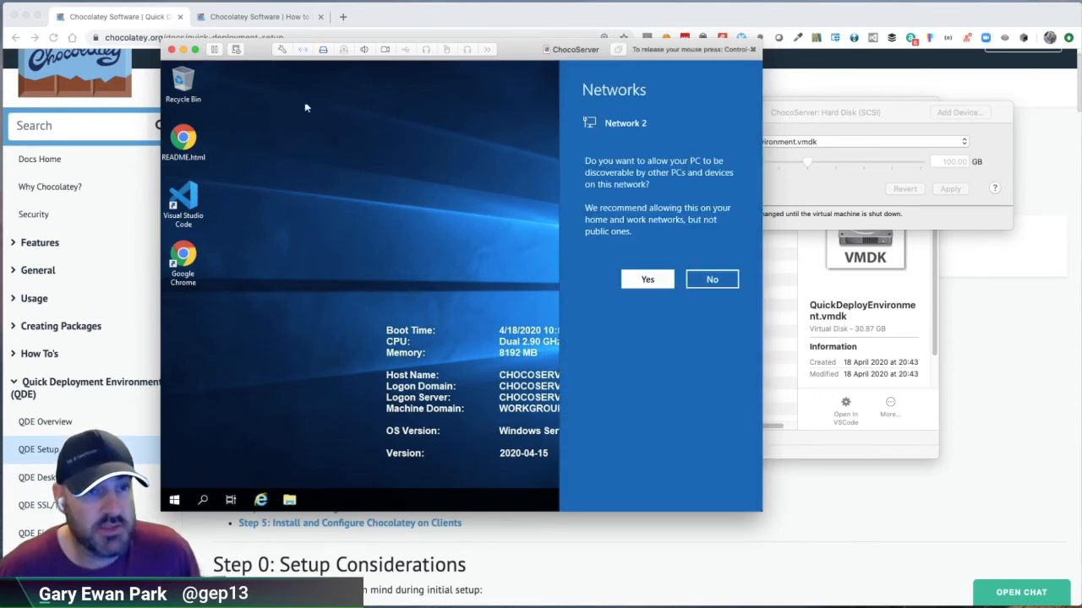
{"action": "key", "text": "ctrl+super"}
{"action": "left_click", "coordinate": [195, 1]}
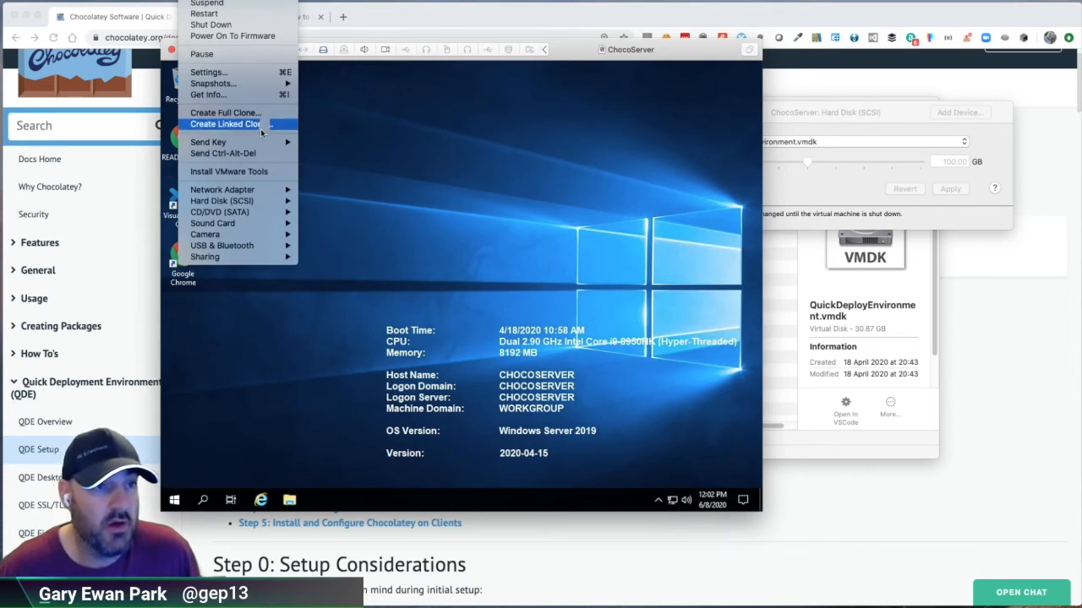
{"action": "left_click", "coordinate": [250, 172]}
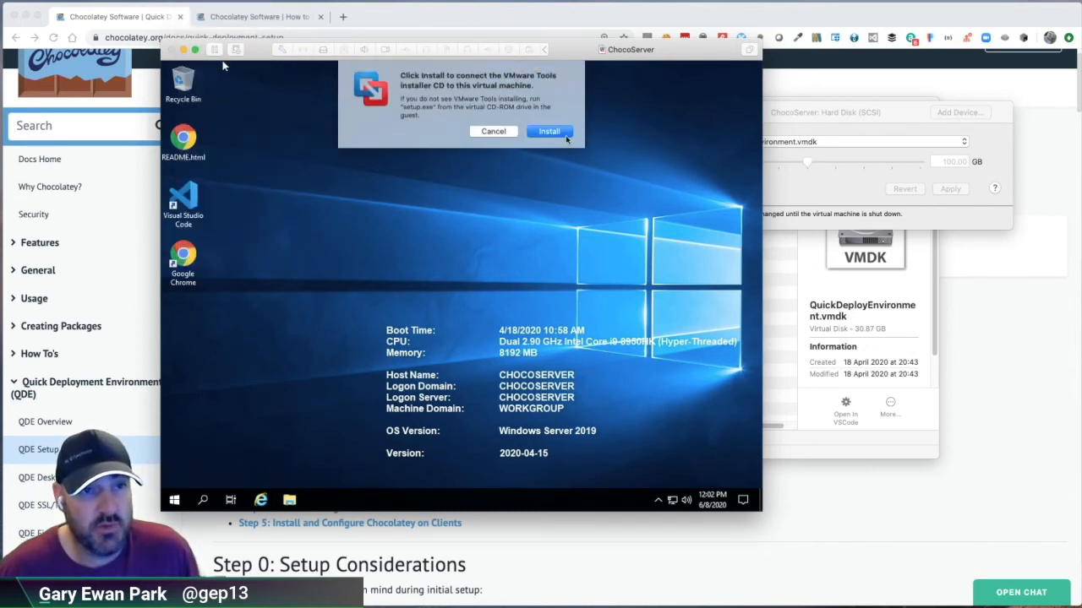
{"action": "left_click", "coordinate": [548, 132]}
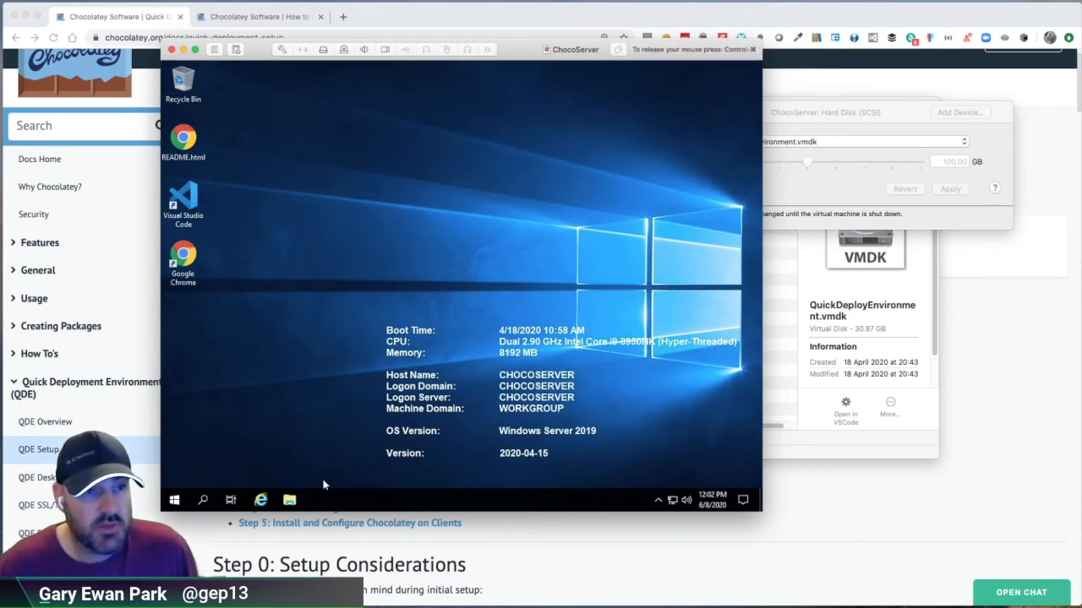
Step: Open the VMware Tools DVD drive (D:) in the guest's File Explorer and dismiss the disc notification
{"action": "left_click", "coordinate": [290, 500]}
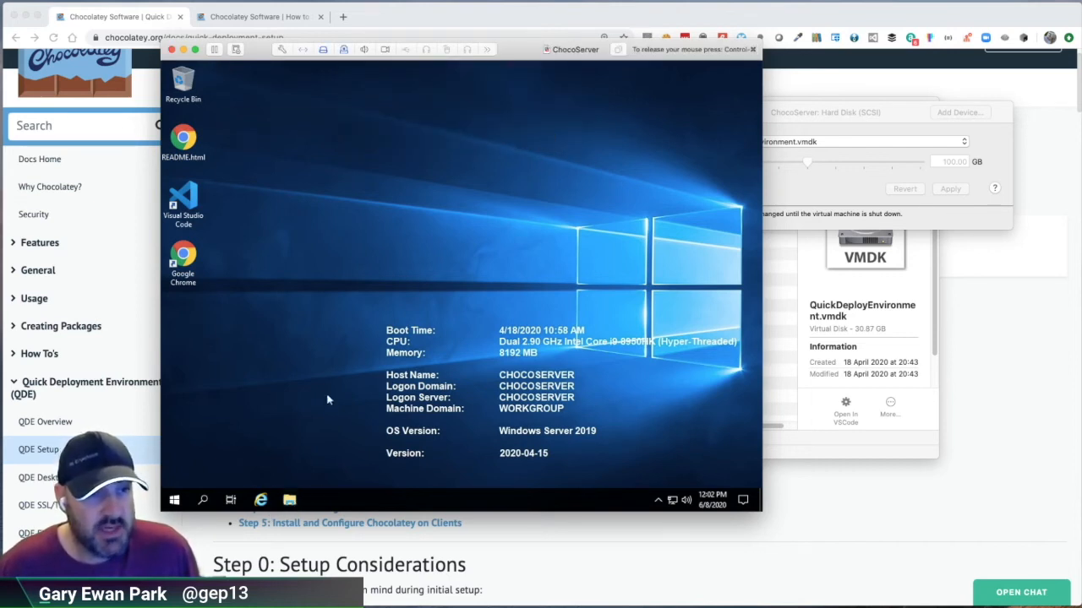
{"action": "scroll", "coordinate": [263, 310], "scroll_direction": "down", "scroll_amount": 1}
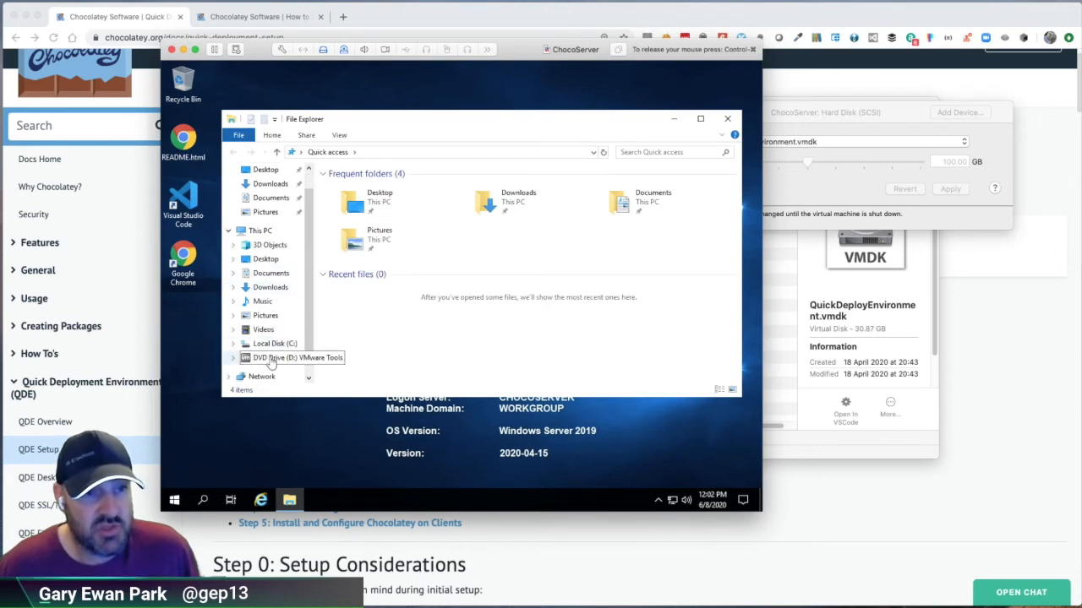
{"action": "left_click", "coordinate": [269, 358]}
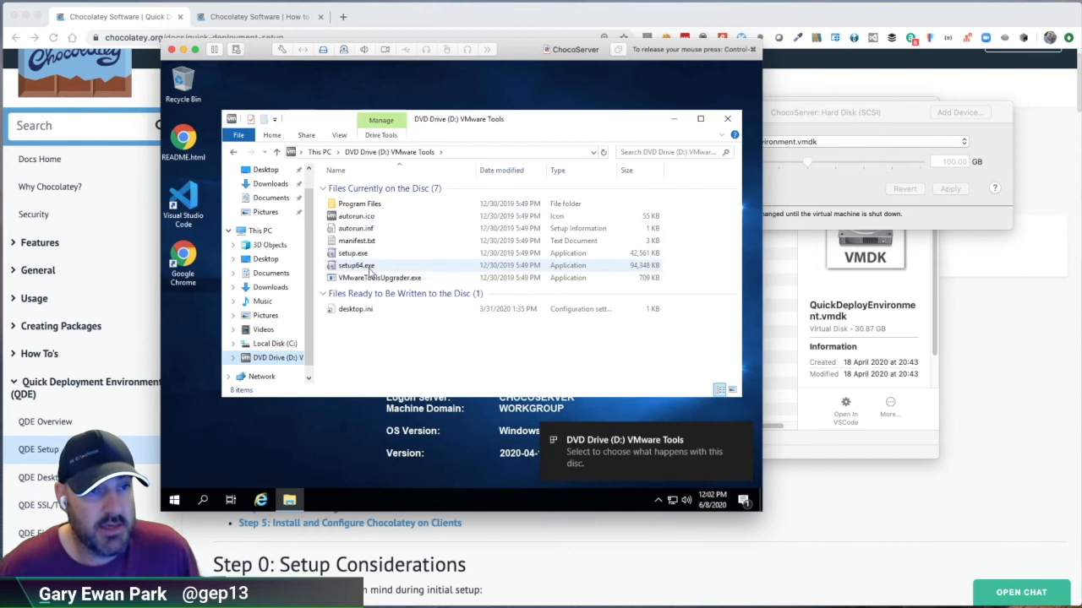
{"action": "left_click", "coordinate": [742, 434]}
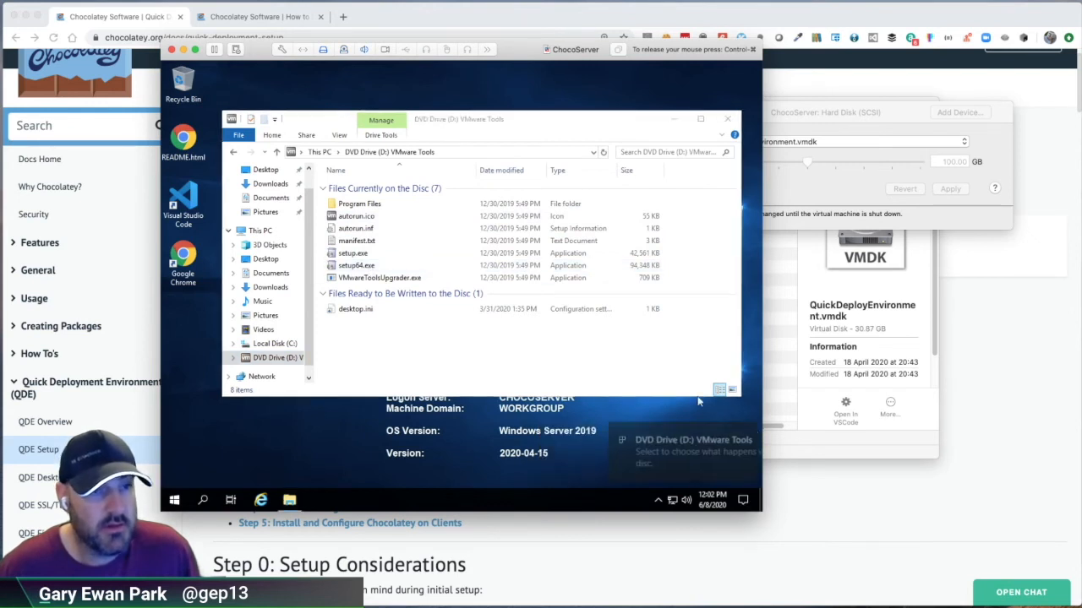
Step: Run setup.exe from the VMware Tools disc, install VMware Tools with the Typical setup type, and restart the virtual machine
{"action": "double_click", "coordinate": [353, 254]}
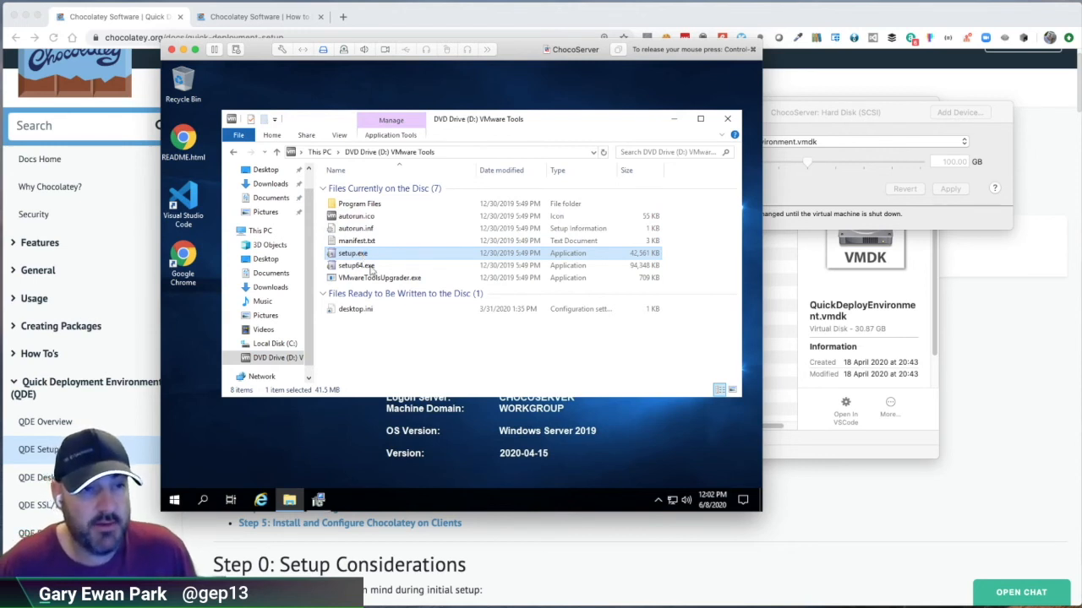
{"action": "left_click", "coordinate": [672, 123]}
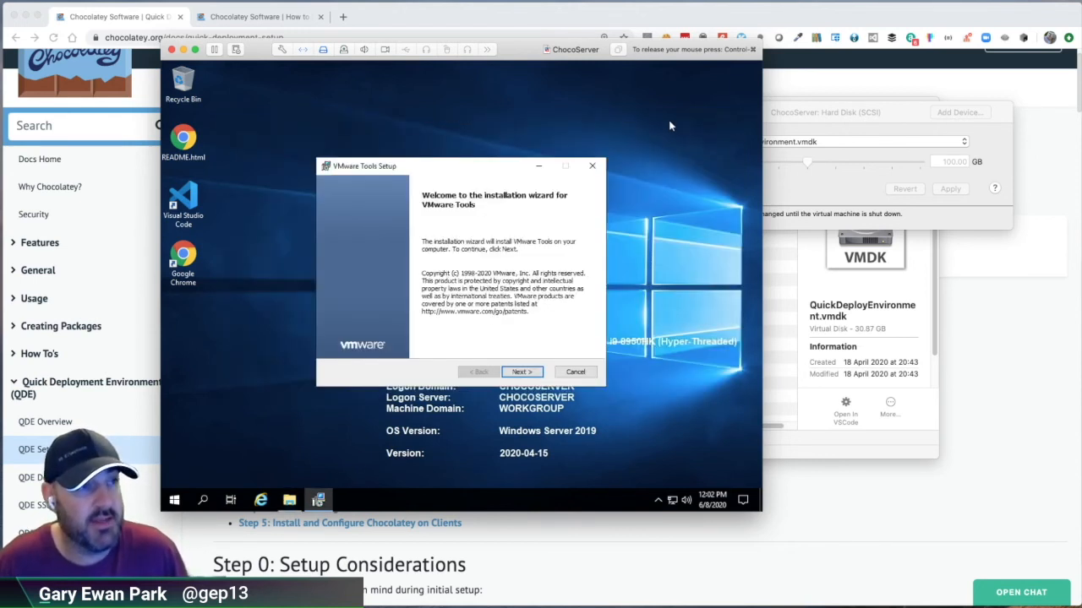
{"action": "left_click", "coordinate": [521, 372]}
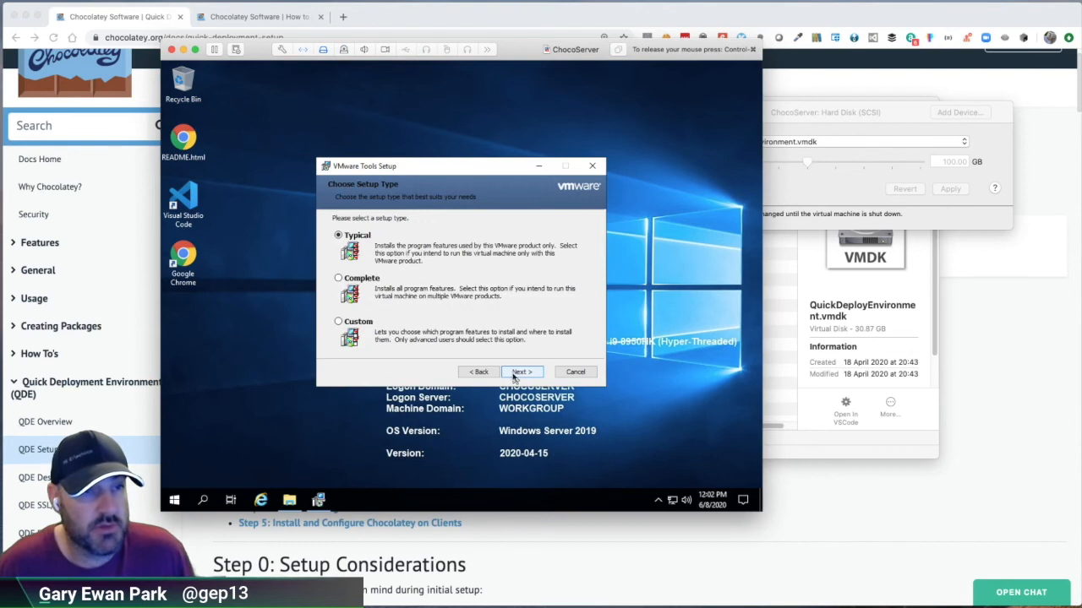
{"action": "left_click", "coordinate": [522, 371]}
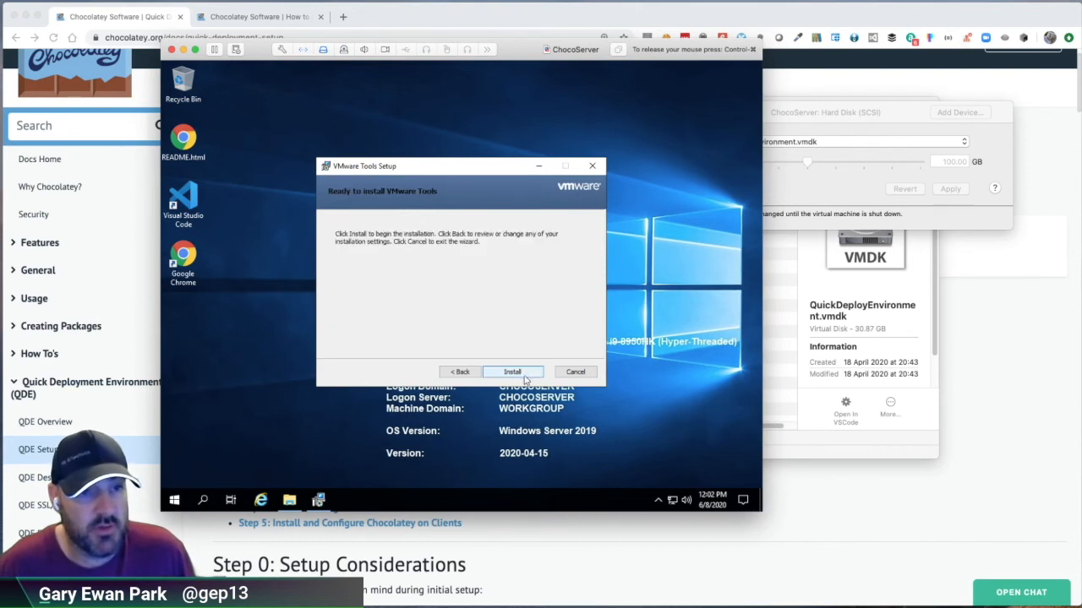
{"action": "left_click", "coordinate": [522, 372]}
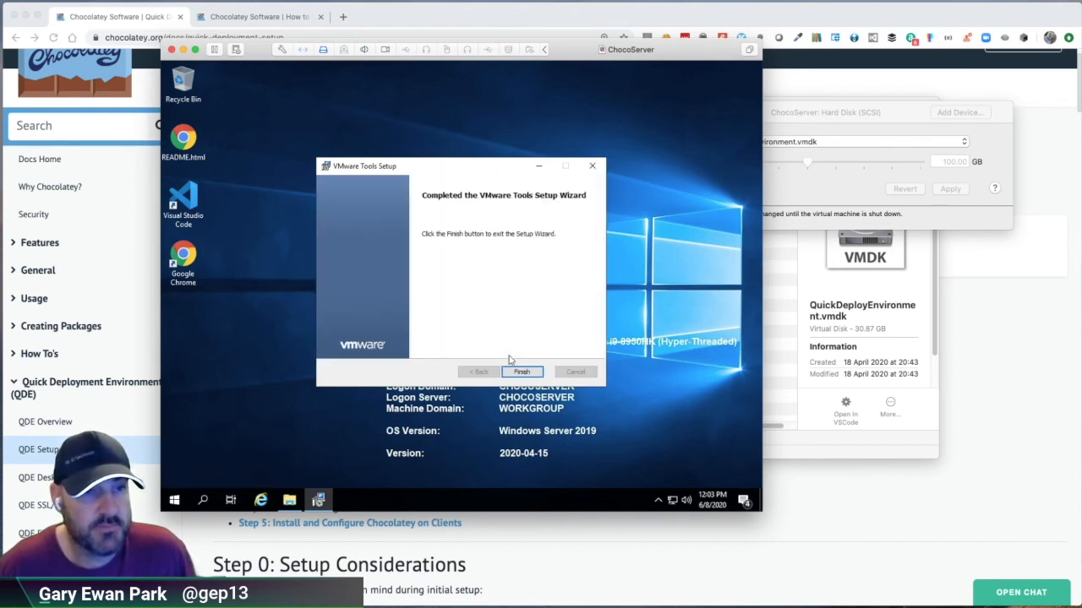
{"action": "left_click", "coordinate": [522, 373]}
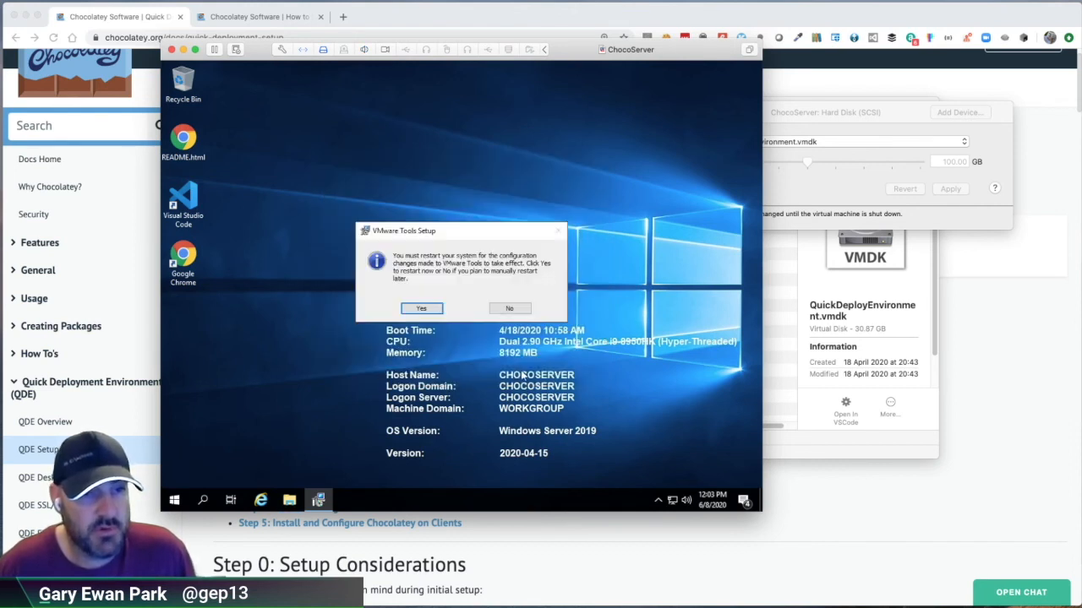
{"action": "left_click", "coordinate": [422, 308]}
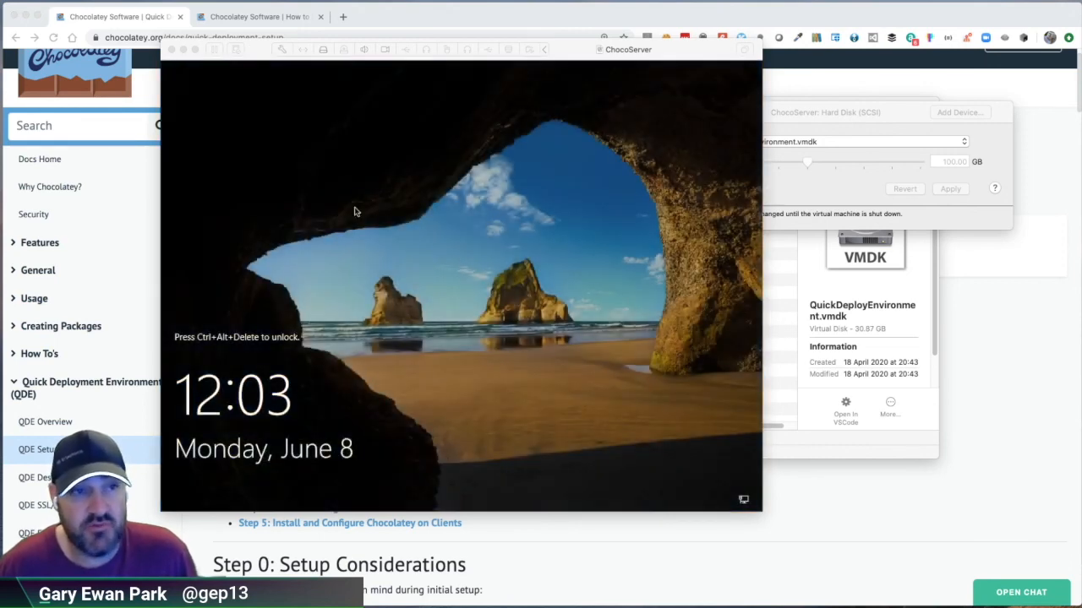
Step: Send Ctrl-Alt-Del to the ChocoServer virtual machine and sign in as Administrator by entering the account password
{"action": "left_click", "coordinate": [211, 1]}
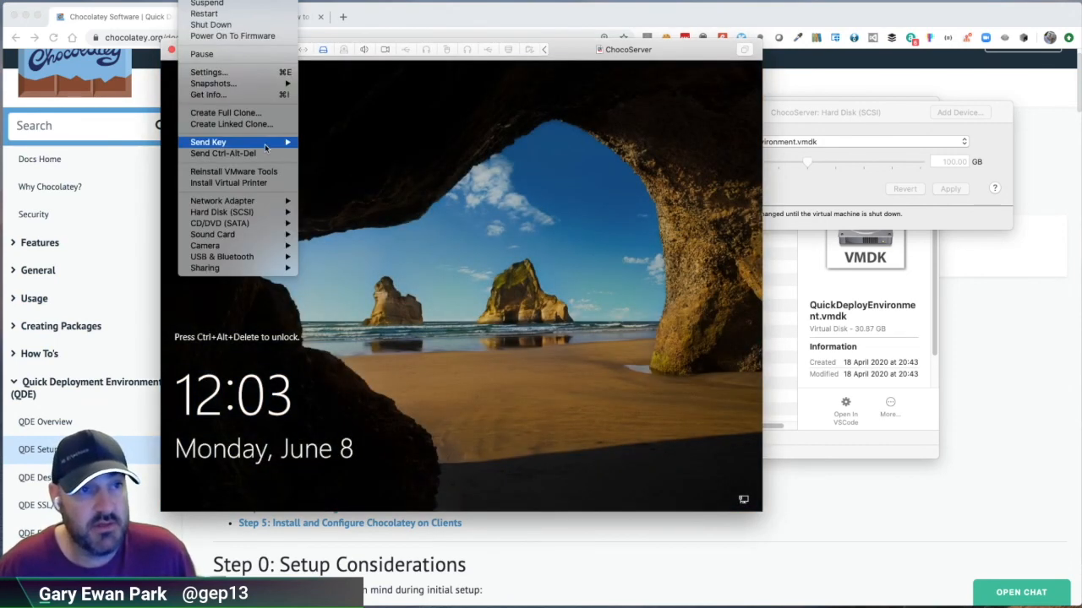
{"action": "left_click", "coordinate": [223, 153]}
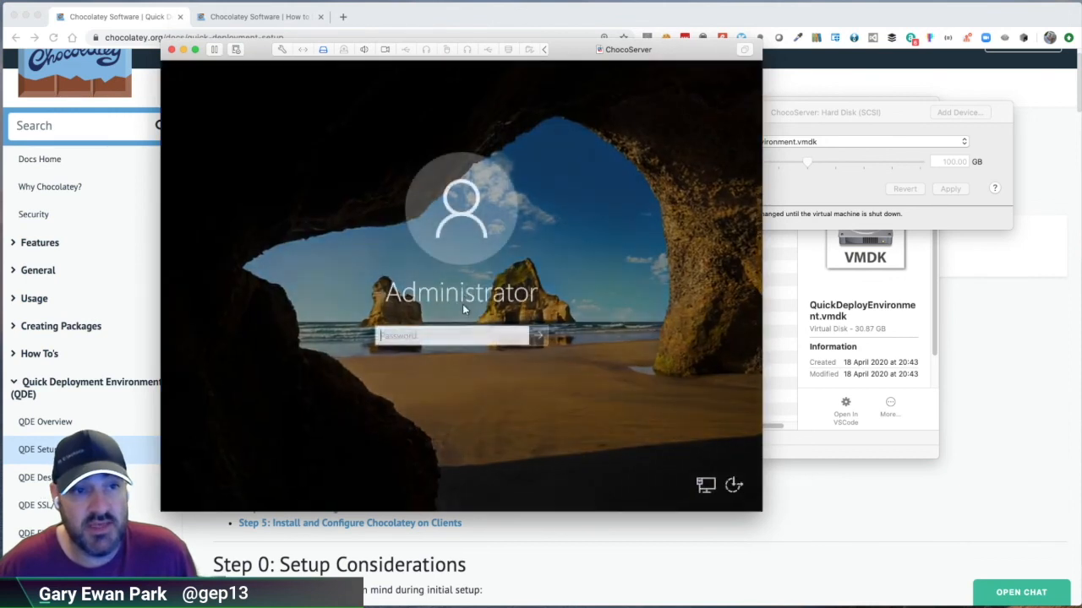
{"action": "type", "text": "••••••••"}
{"action": "key", "text": "Return"}
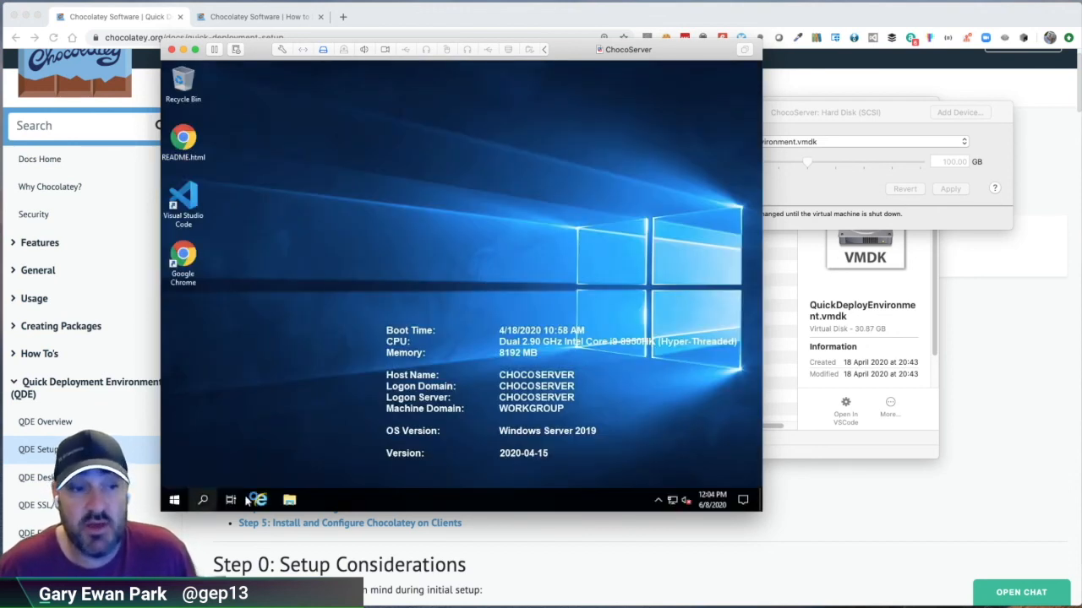
Step: Check the capacity and free space of Local Disk (C:) under This PC in the guest, and close File Explorer
{"action": "left_click", "coordinate": [291, 501]}
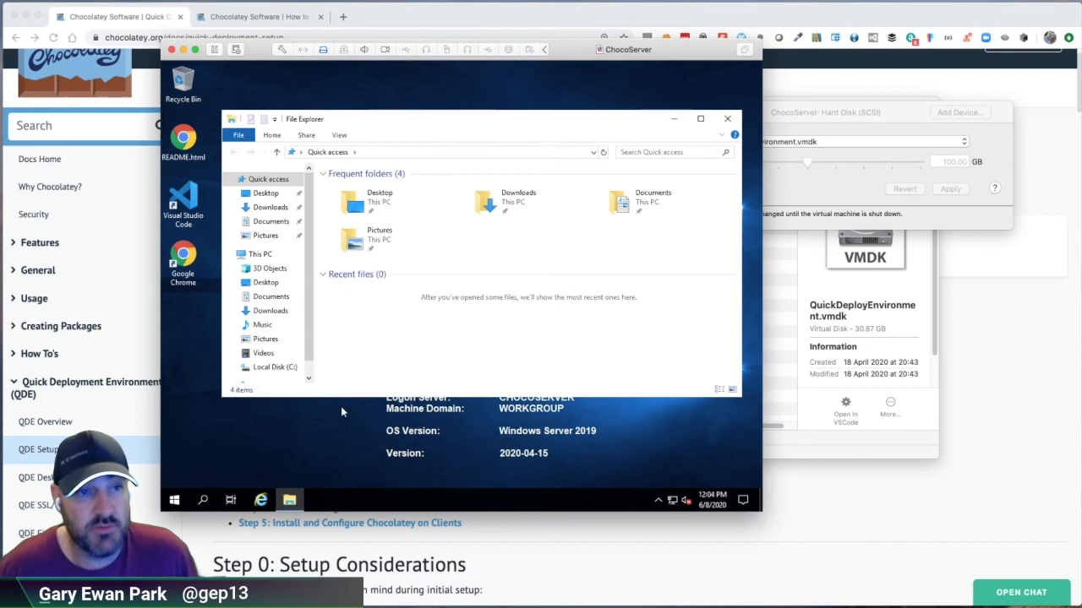
{"action": "left_click", "coordinate": [257, 254]}
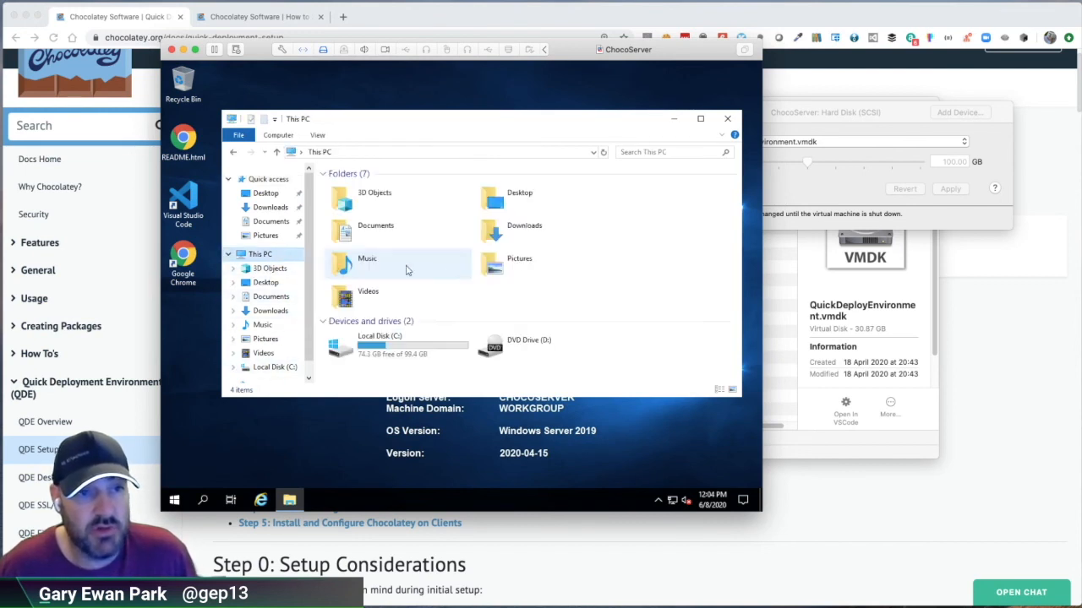
{"action": "left_click", "coordinate": [408, 358]}
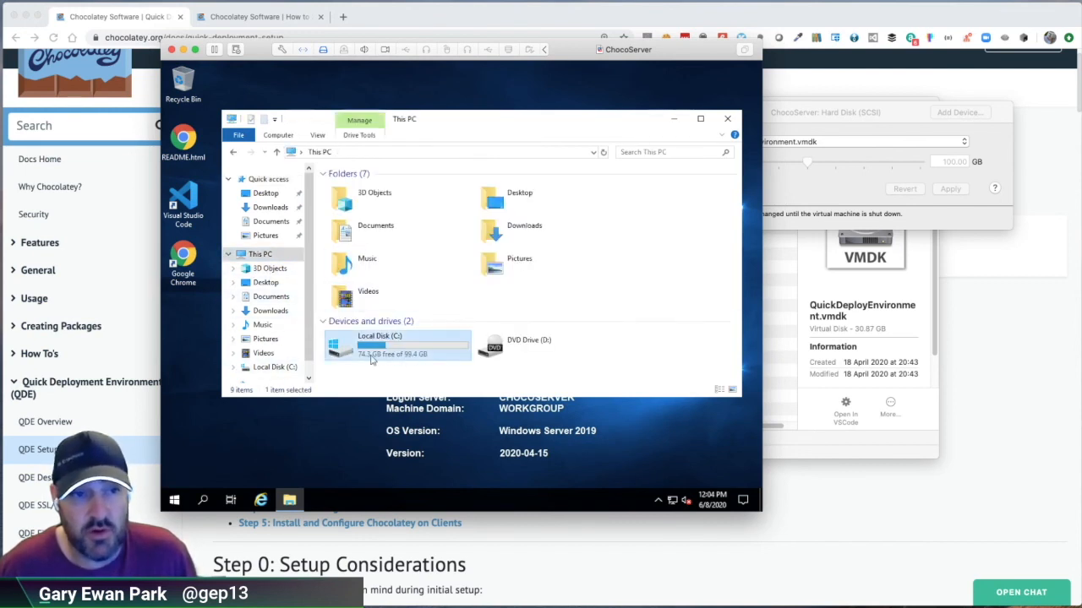
{"action": "left_click", "coordinate": [728, 120]}
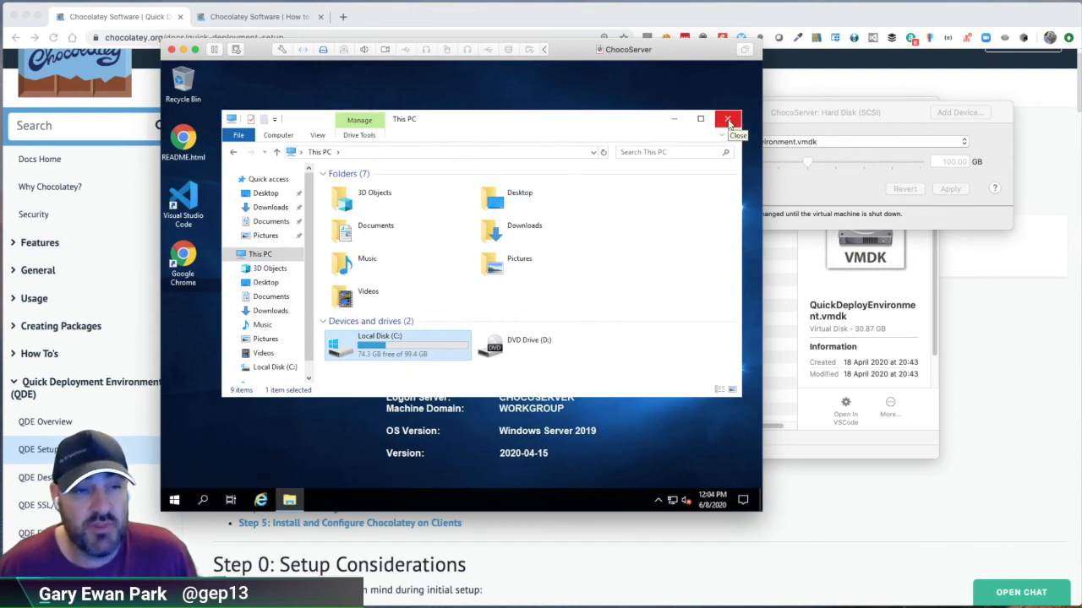